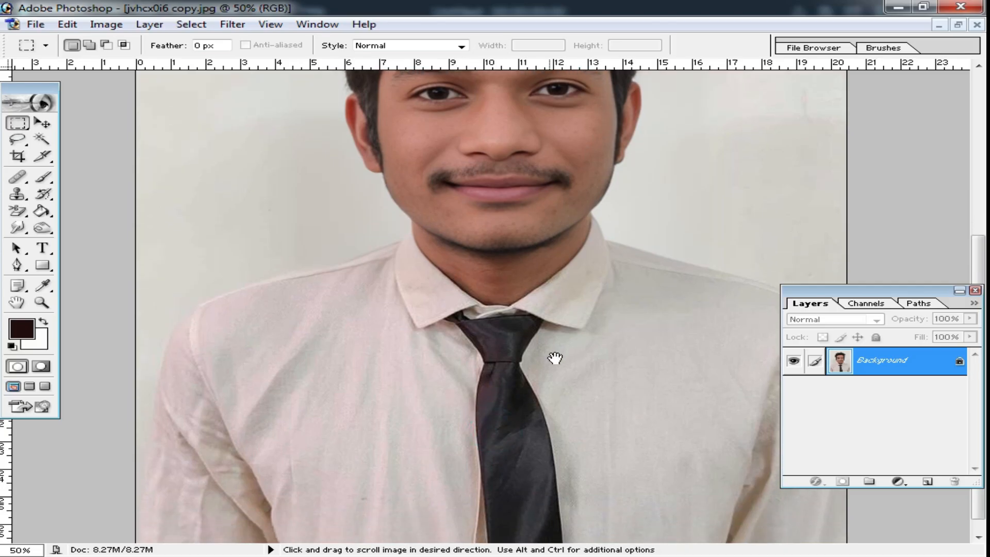
Duplicate the Background layer and set the copy's blending mode to Screen.
scroll(495, 399, down, 1)
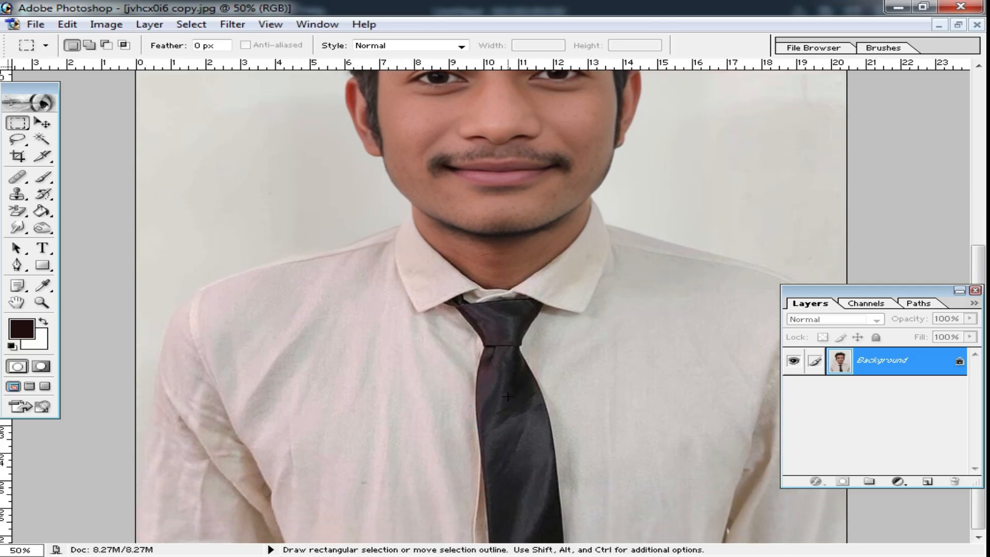
key(ctrl+minus)
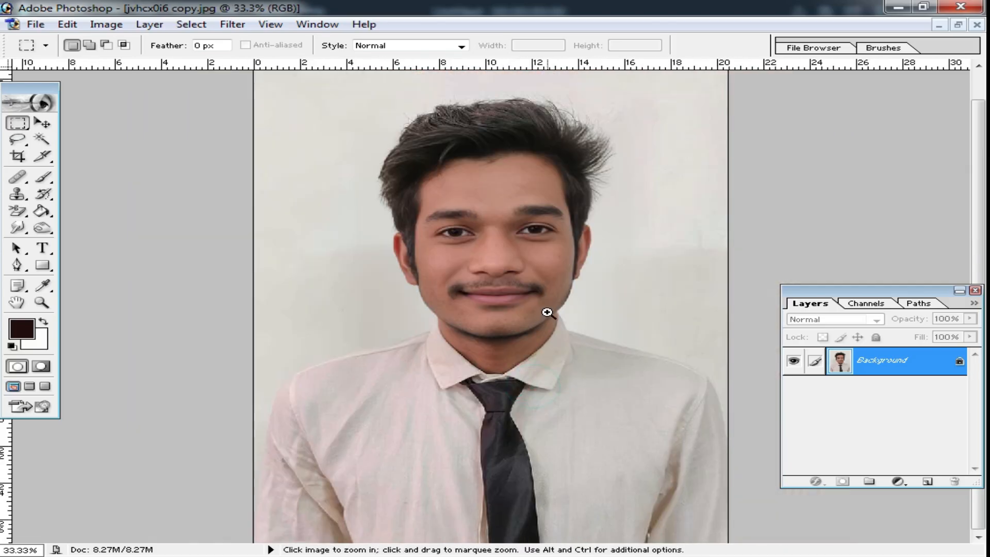
click(518, 350)
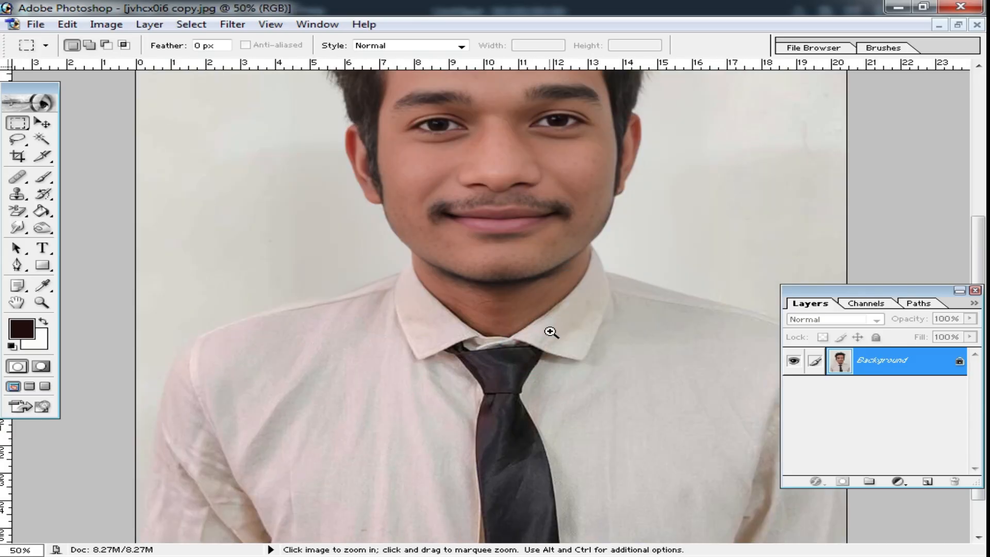
scroll(551, 332, up, 1)
scroll(518, 344, up, 5)
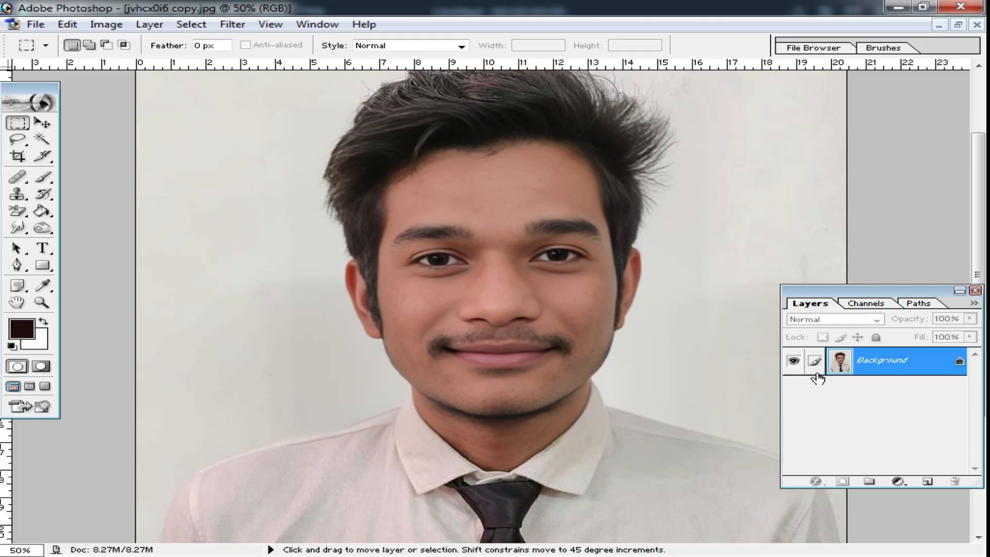
key(ctrl+j)
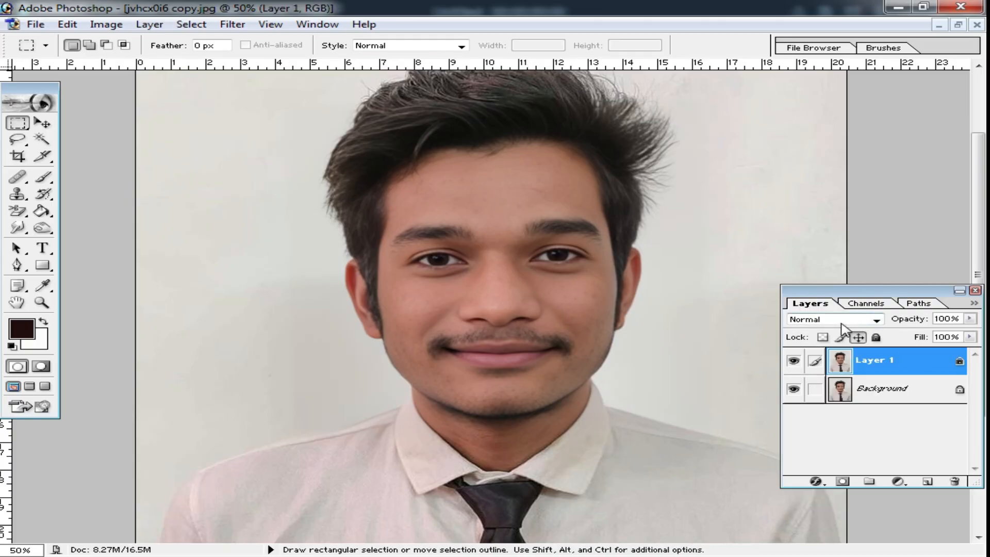
click(843, 325)
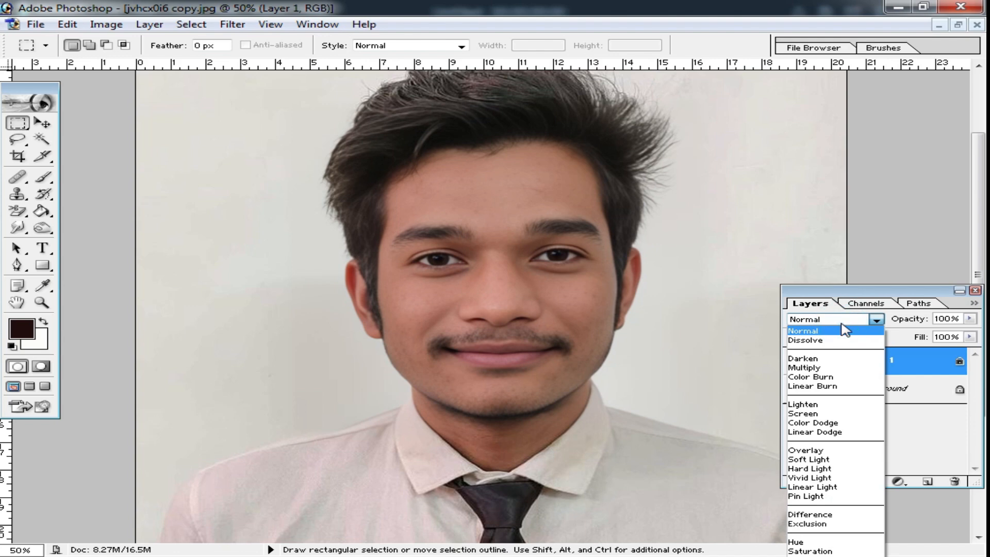
click(826, 412)
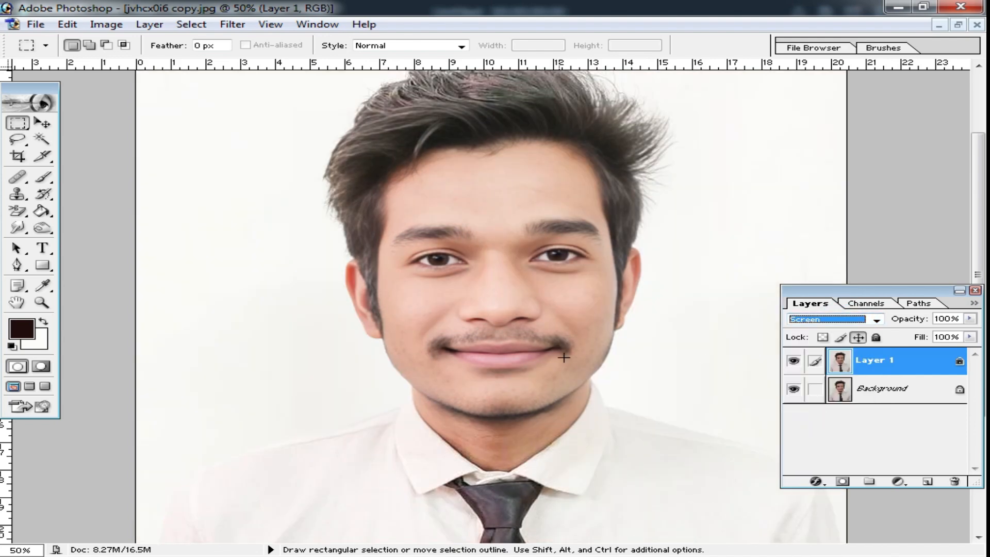
Lower the Screen layer's fill to 67% and merge it down into the Background.
alt+click(595, 373)
ctrl+click(587, 360)
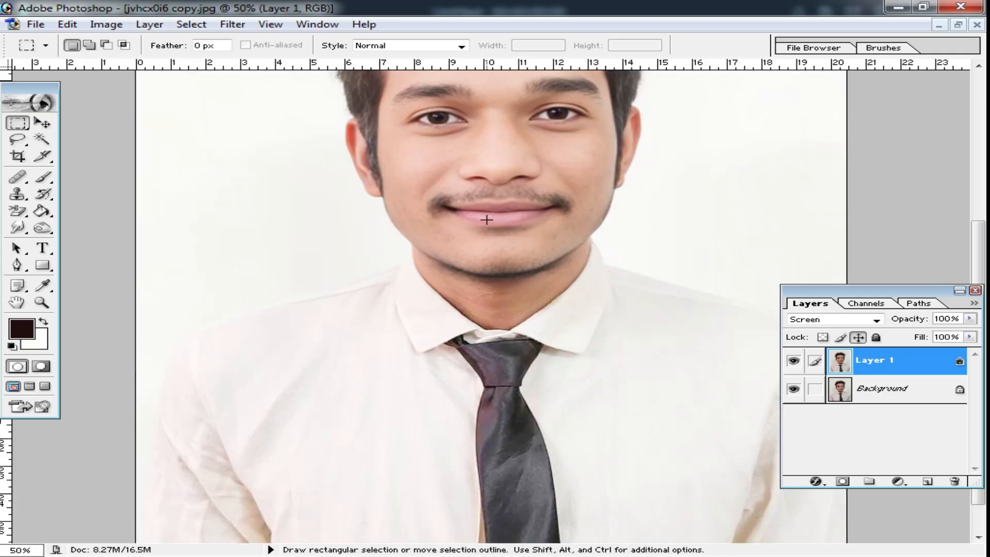
click(969, 337)
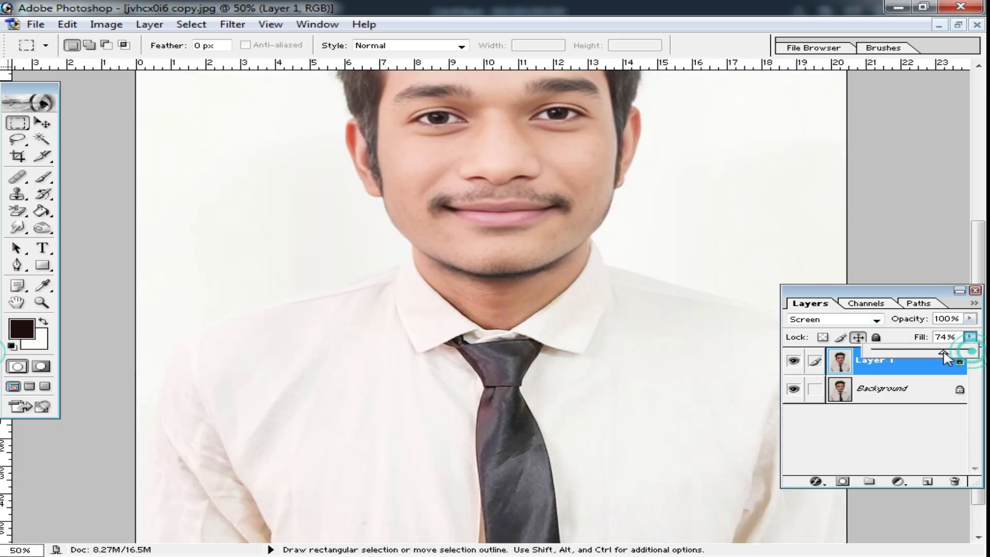
drag(942, 350, 936, 349)
ctrl+click(568, 243)
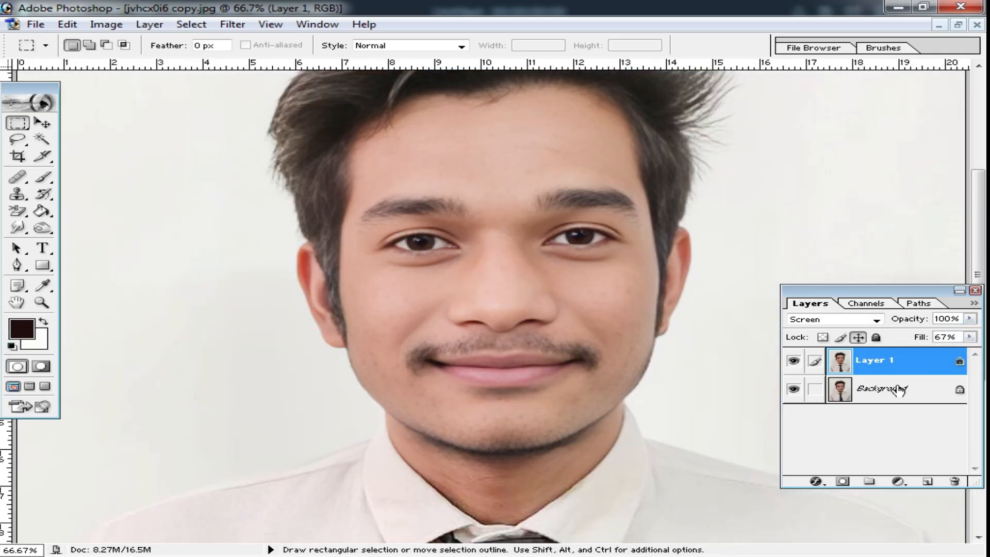
key(ctrl+e)
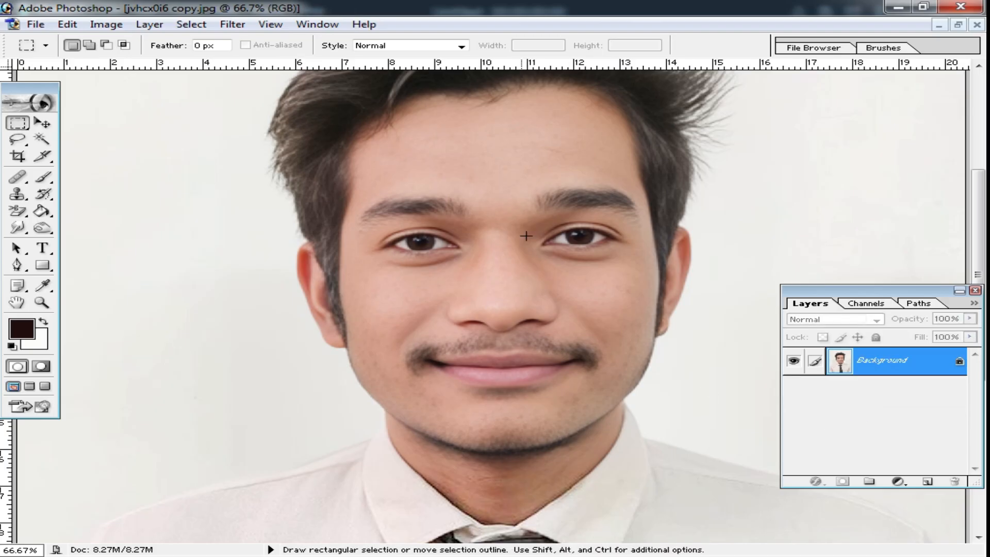
Duplicate the brightened Background onto a new layer for skin retouching.
drag(541, 207, 544, 268)
ctrl+click(565, 285)
drag(506, 435, 512, 292)
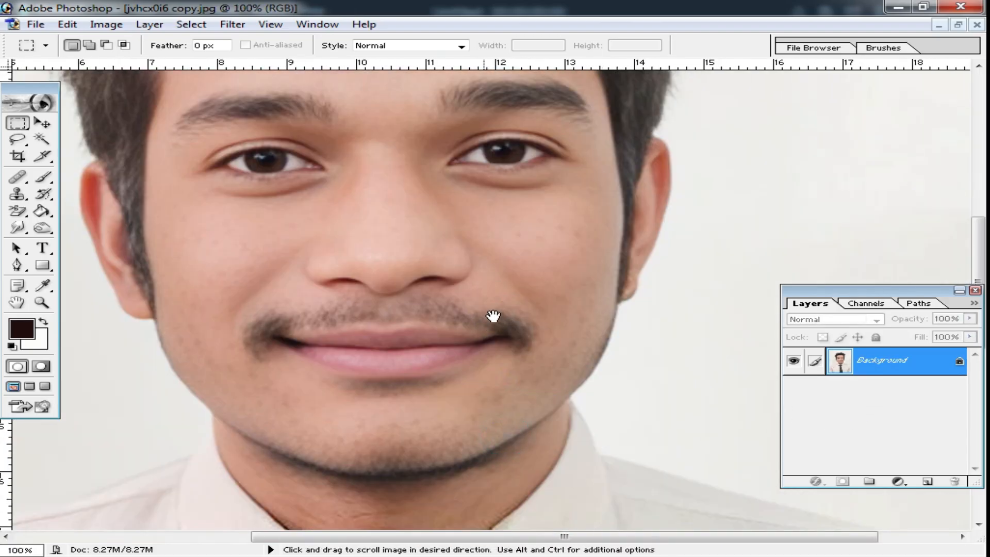
drag(427, 364, 501, 391)
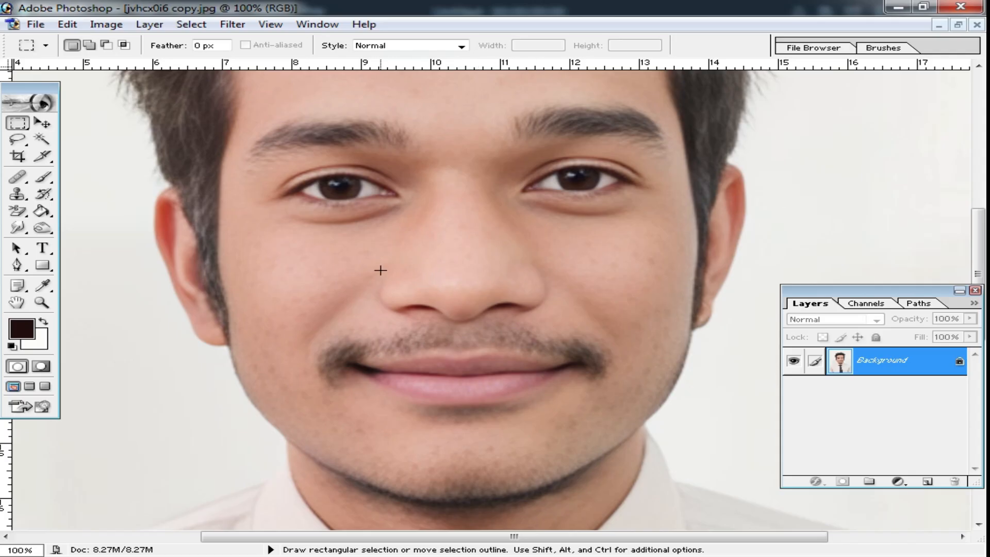
key(ctrl+j)
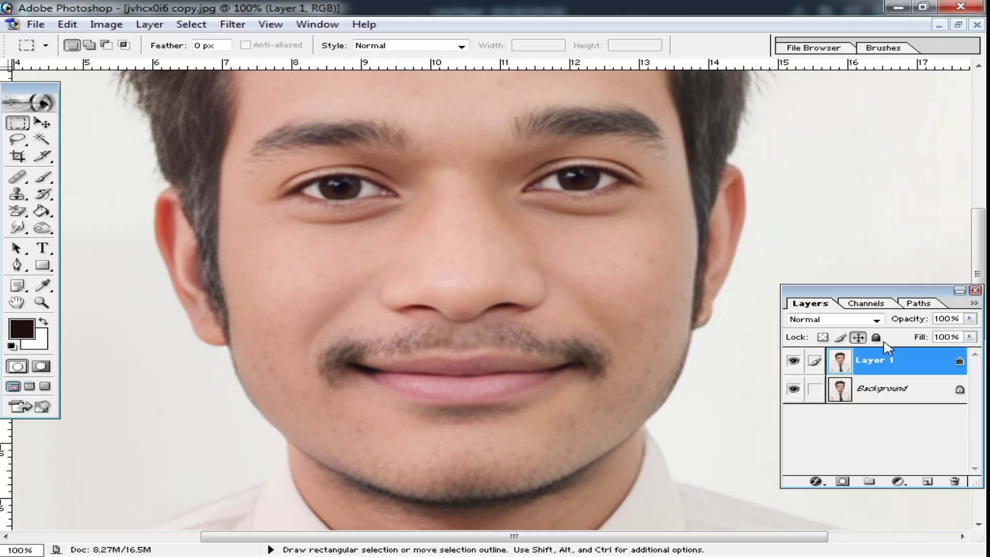
Select the skin of the face and neck on Layer 1 with the Magic Wand at tolerance 44.
ctrl+alt+click(654, 360)
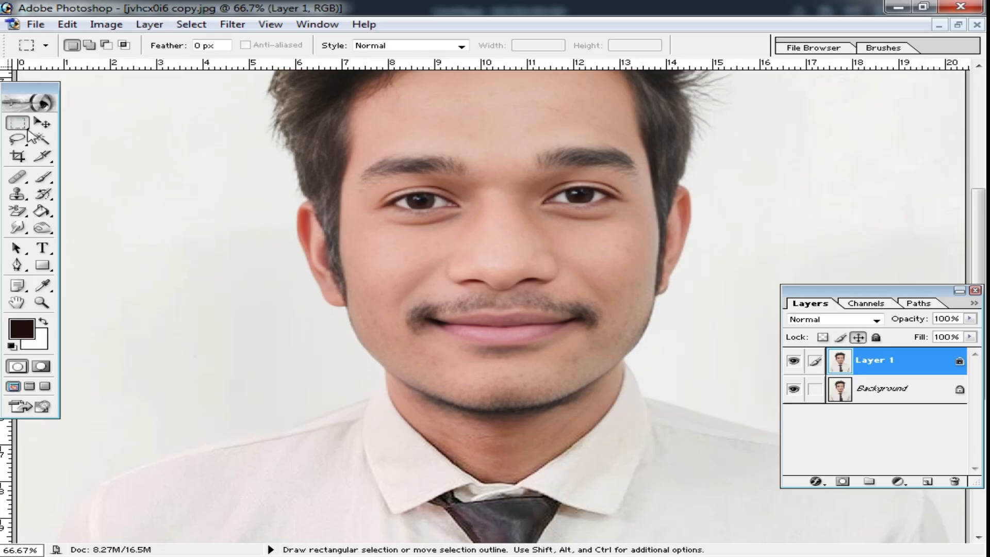
click(42, 140)
click(44, 141)
click(586, 95)
click(563, 165)
click(504, 185)
click(504, 425)
click(513, 419)
click(504, 457)
scroll(487, 325, up, 1)
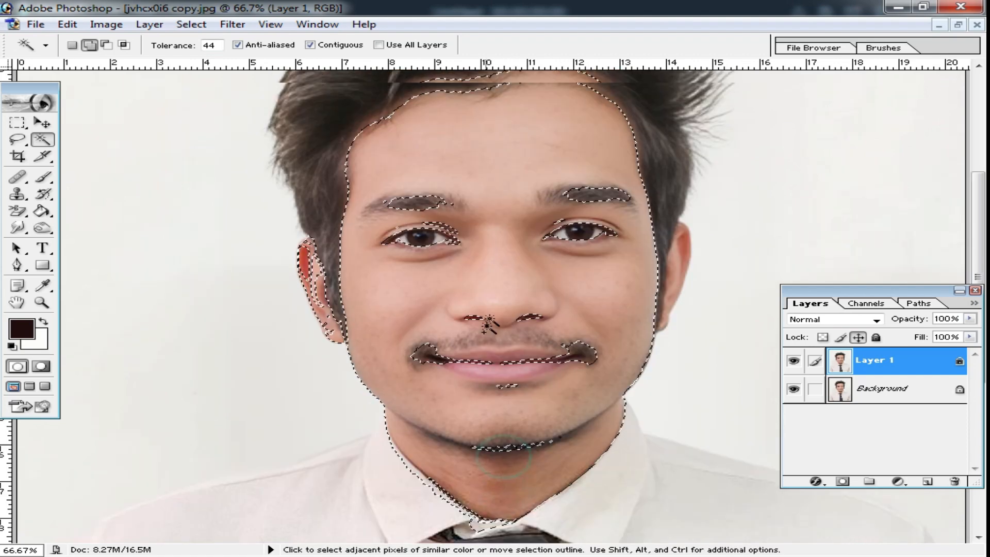
Add both ears and the dark moustache end to the skin selection.
click(678, 281)
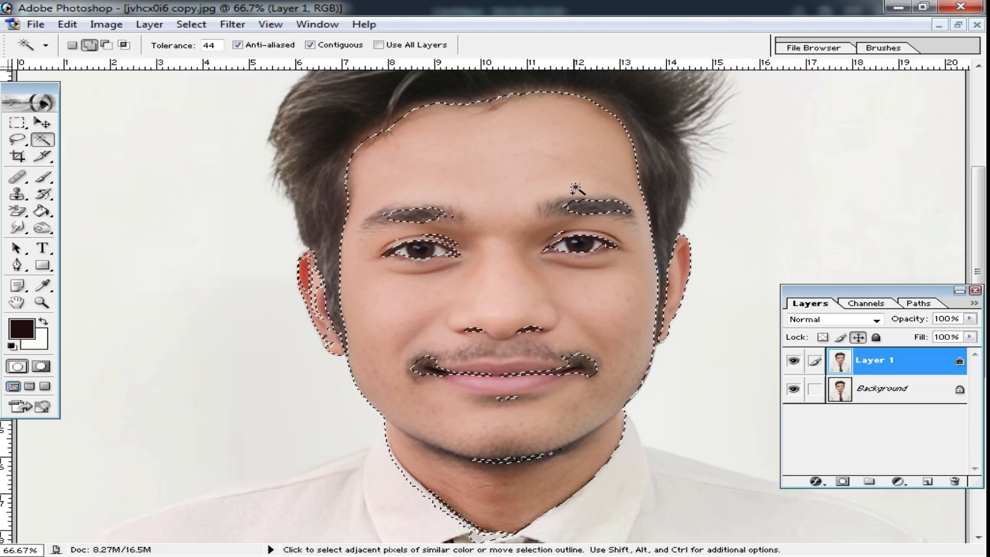
scroll(588, 175, up, 1)
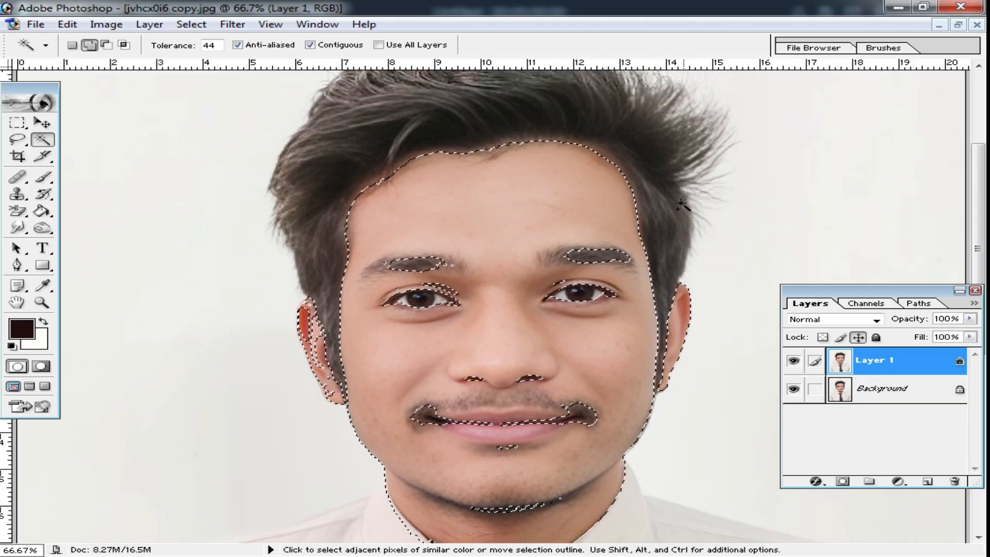
click(312, 335)
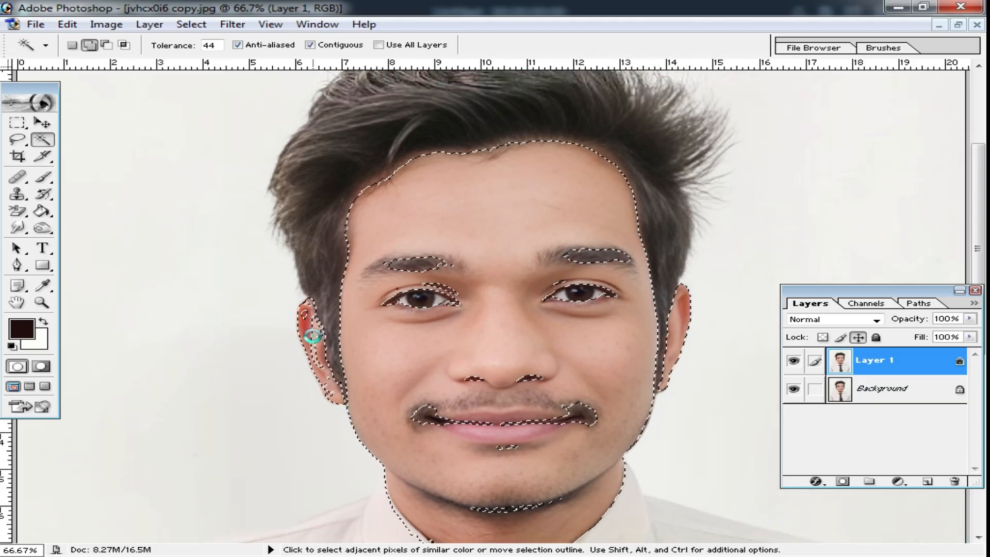
scroll(550, 365, down, 2)
click(593, 342)
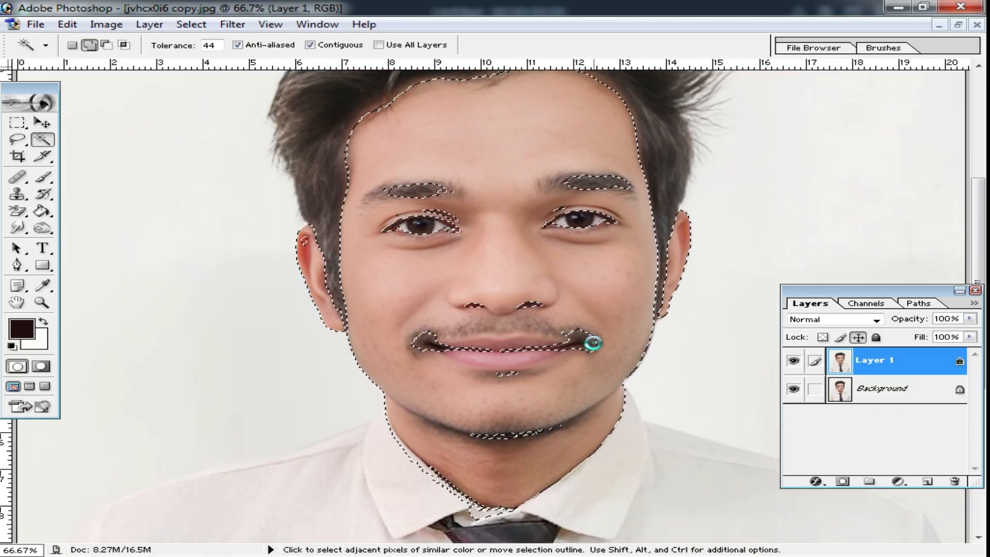
Feather the skin selection to soften its edges.
right_click(469, 139)
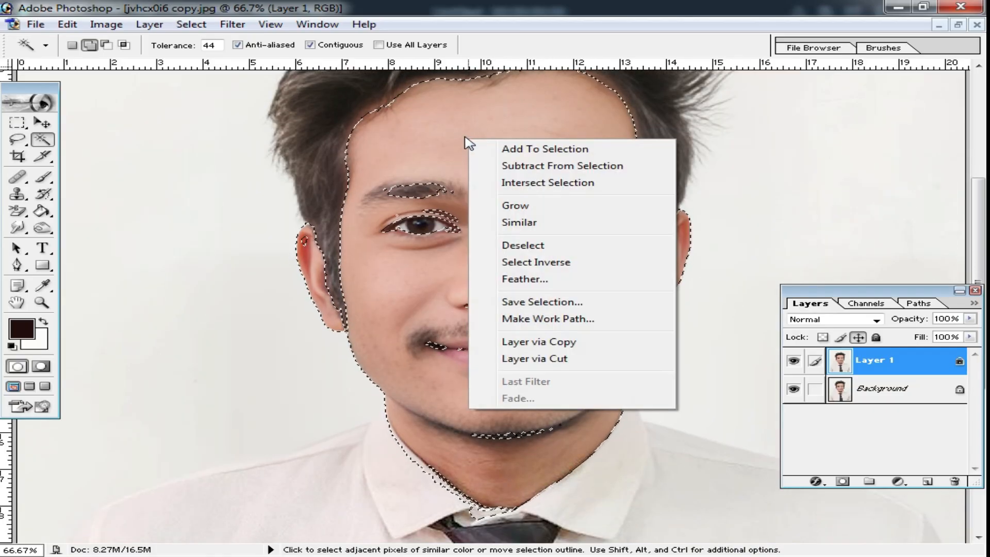
click(552, 281)
click(554, 282)
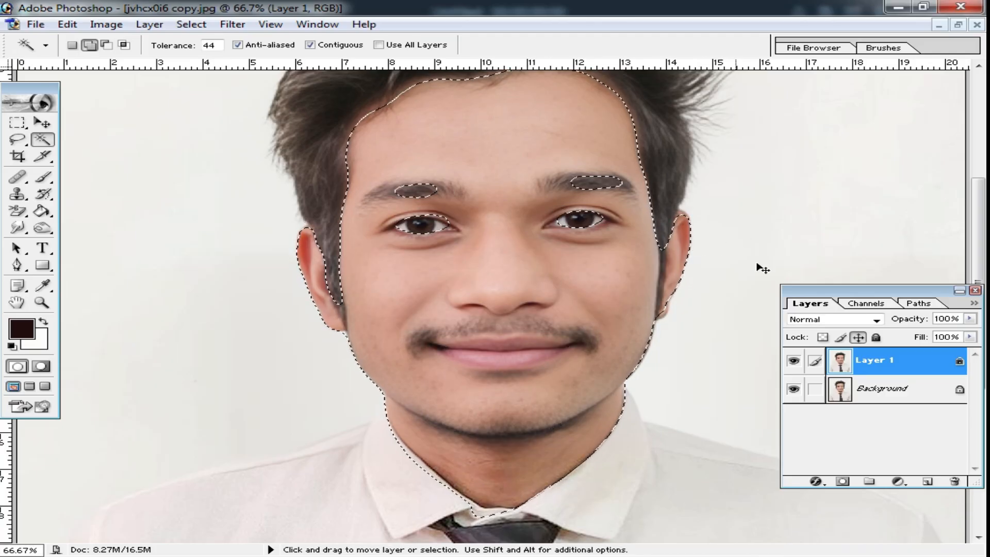
Brighten the selected skin with Curves by raising the RGB curve slightly at its midpoint.
key(ctrl+m)
drag(316, 165, 743, 140)
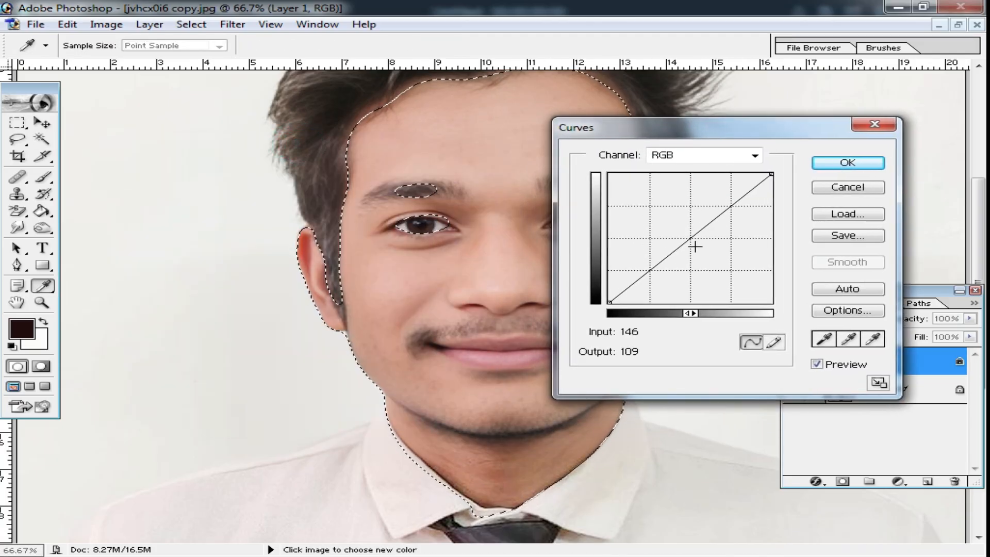
drag(685, 236, 682, 236)
click(846, 163)
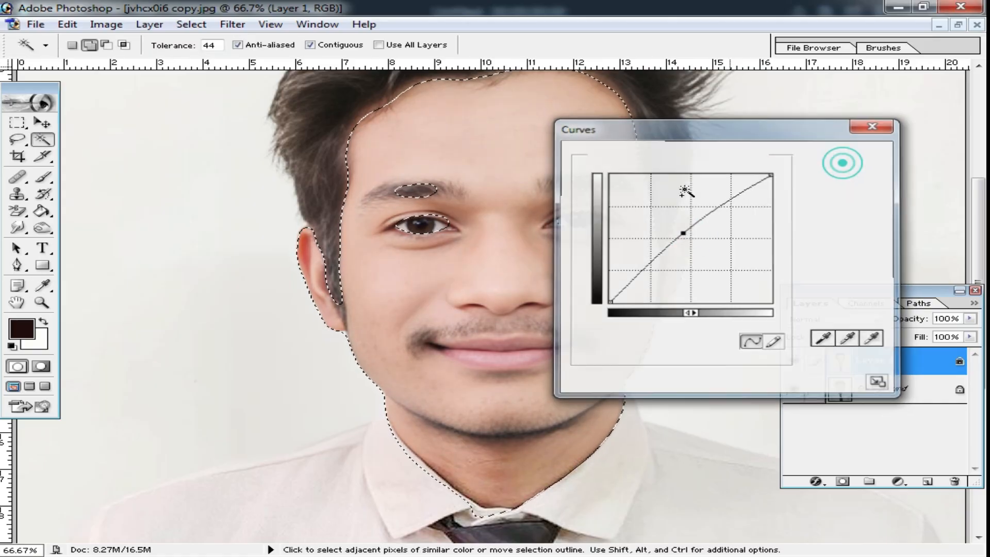
Shift the selected skin's highlights toward yellow with Color Balance, using color levels 0, 0, -15.
key(ctrl+b)
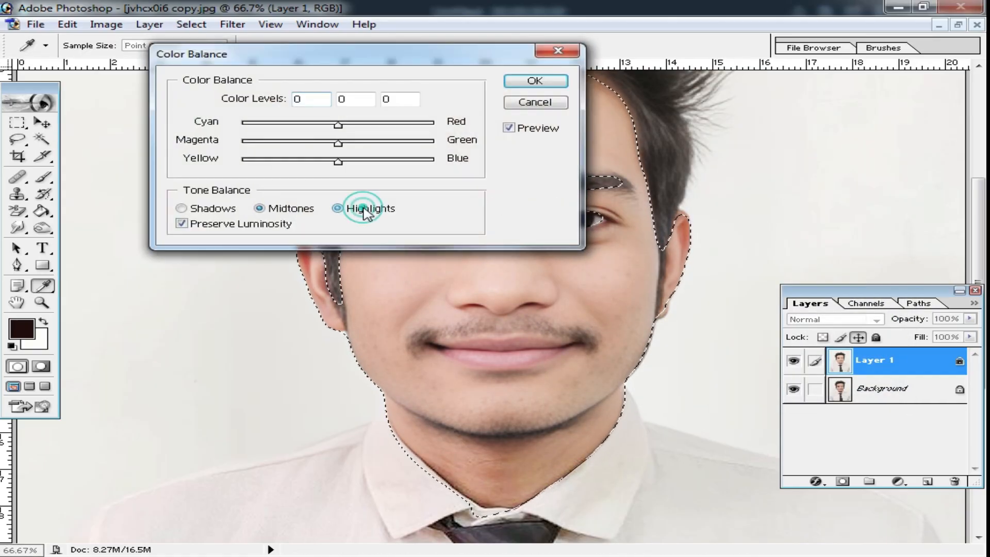
drag(332, 161, 323, 162)
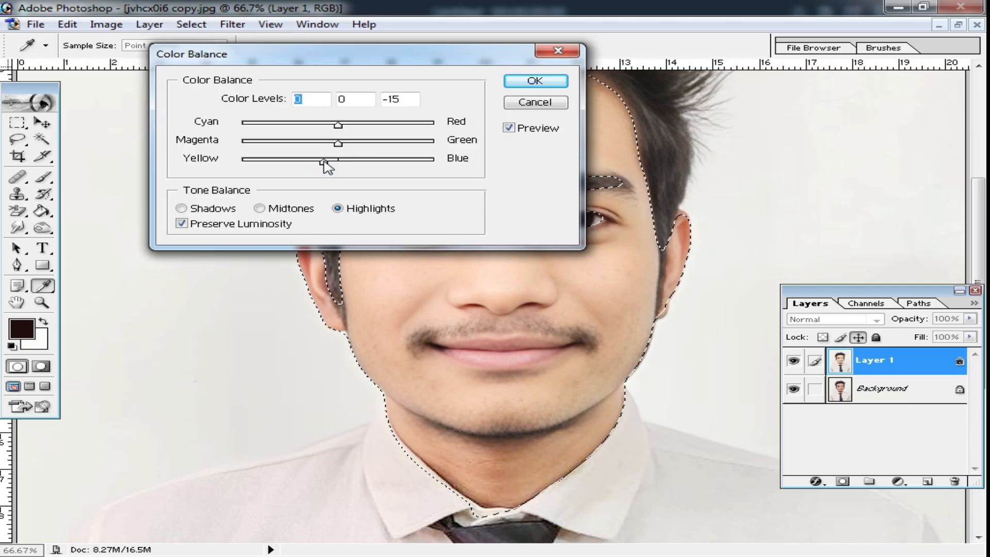
click(535, 81)
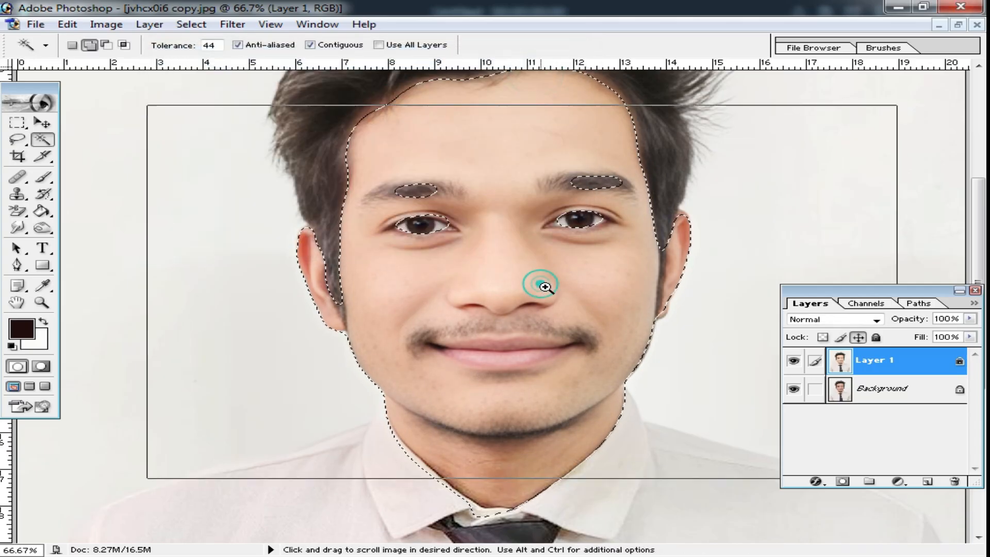
Set up the Brush tool with a 62 px diameter and sample the skin tone from the cheek as foreground color.
ctrl+click(539, 280)
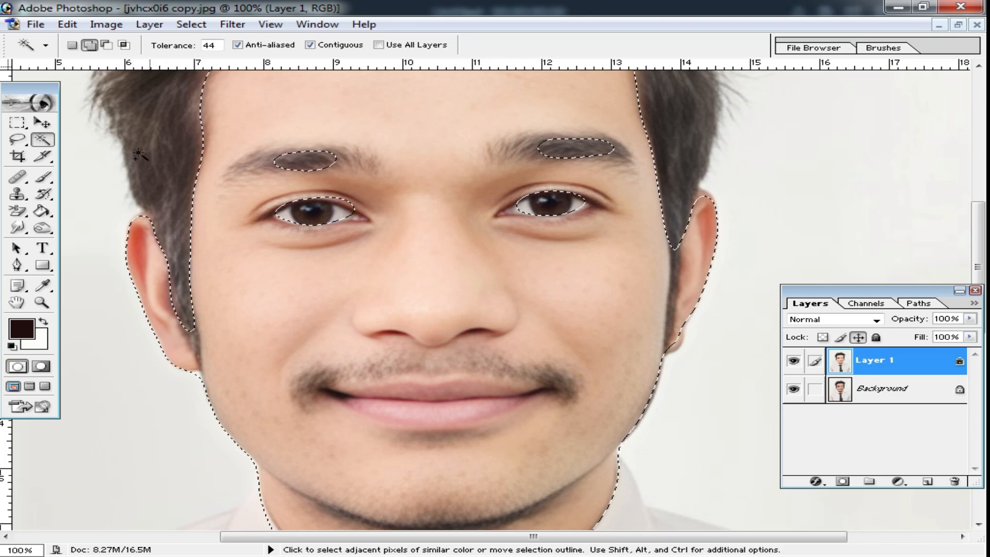
drag(46, 183, 97, 177)
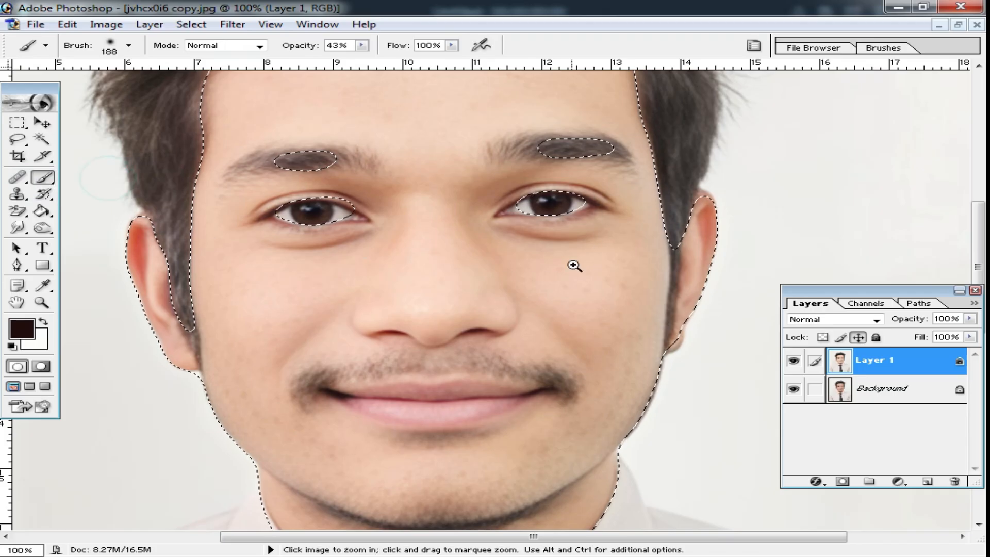
ctrl+click(572, 265)
mouse_move(515, 331)
mouse_down()
mouse_move(539, 285)
mouse_move(590, 273)
mouse_up()
right_click(594, 272)
click(667, 300)
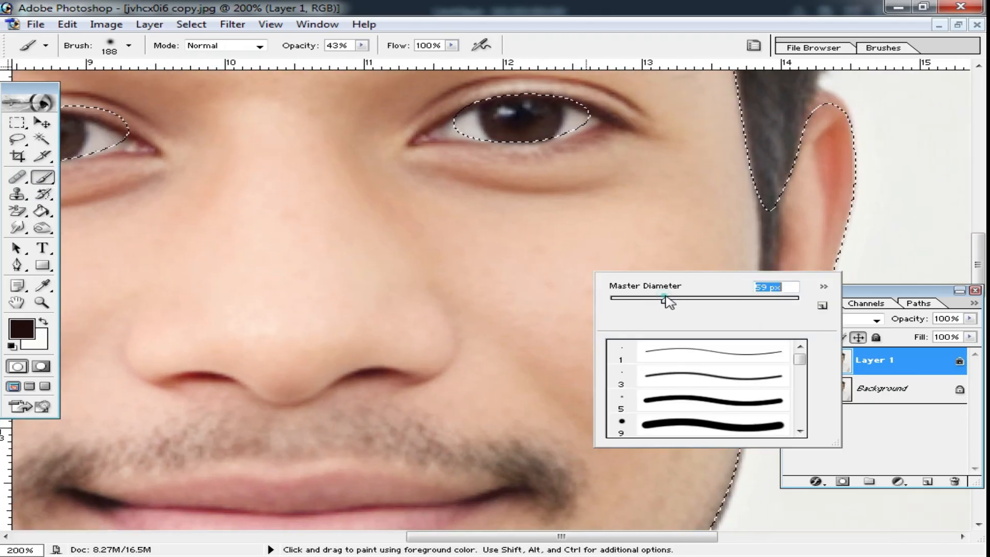
alt+click(573, 243)
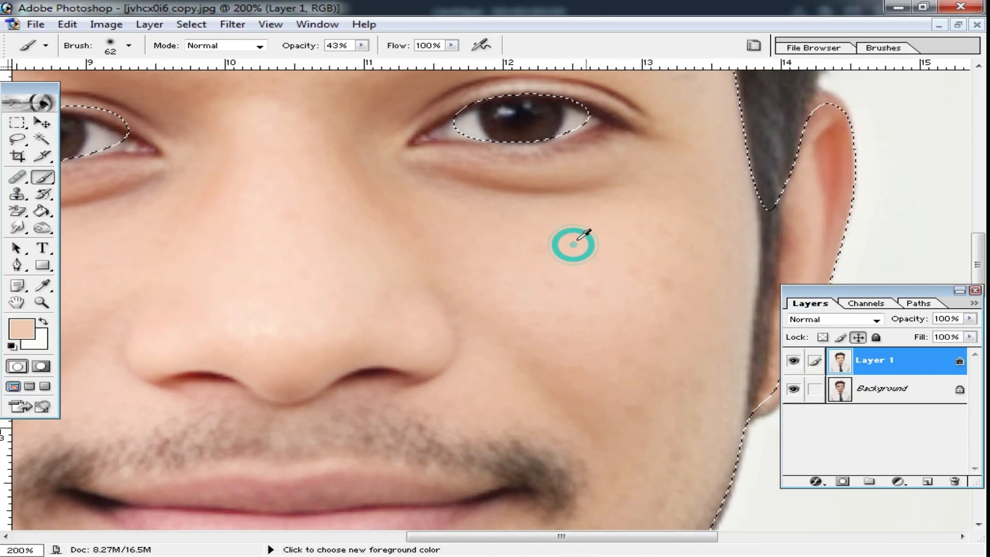
alt+click(559, 247)
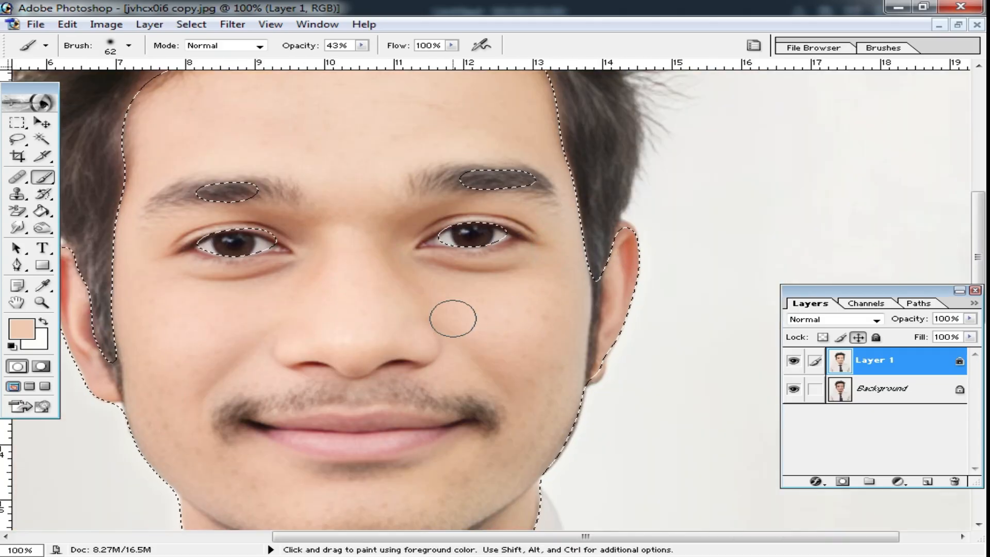
Lower the brush opacity to 17%, resample the skin tone below the eye, and paint it over the nose area.
drag(460, 318, 542, 309)
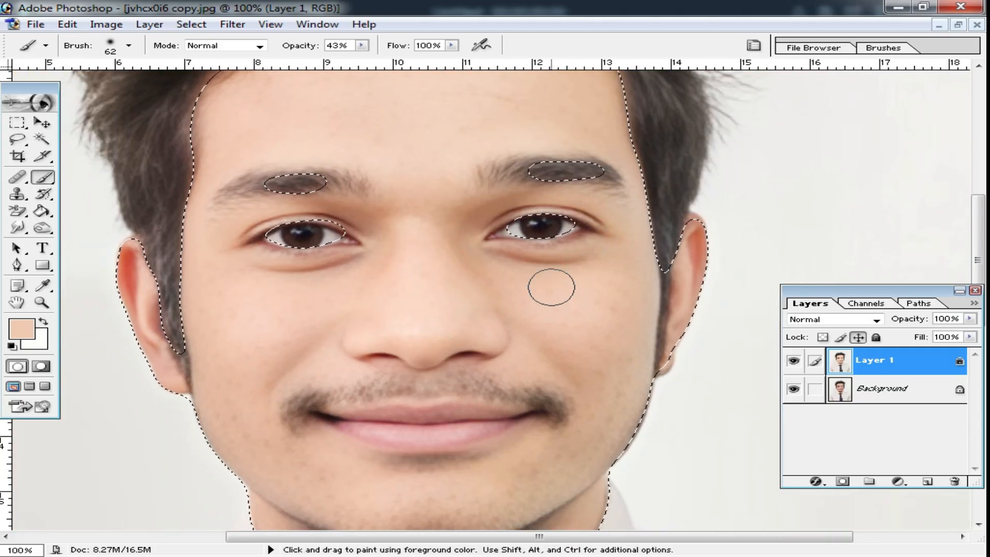
alt+click(531, 280)
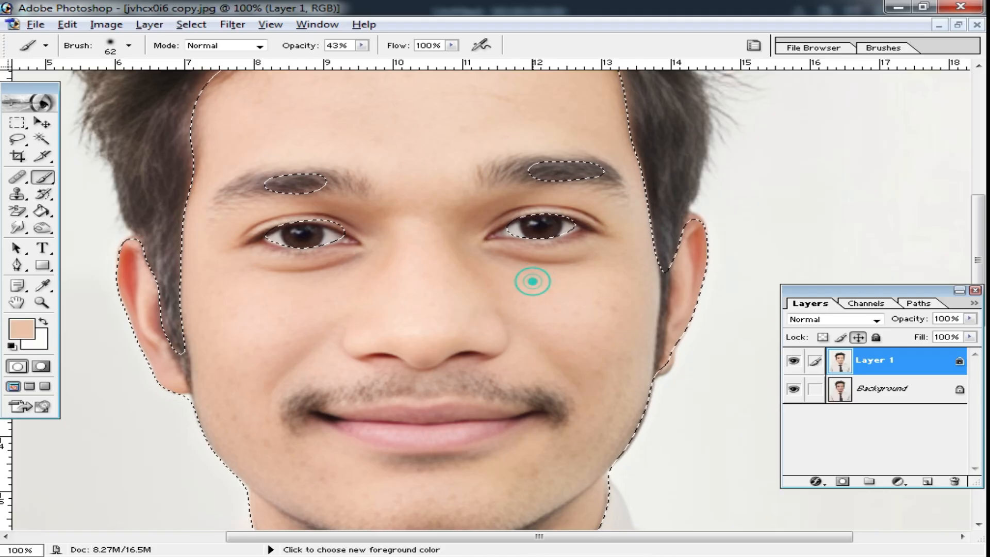
click(362, 45)
drag(354, 57, 336, 62)
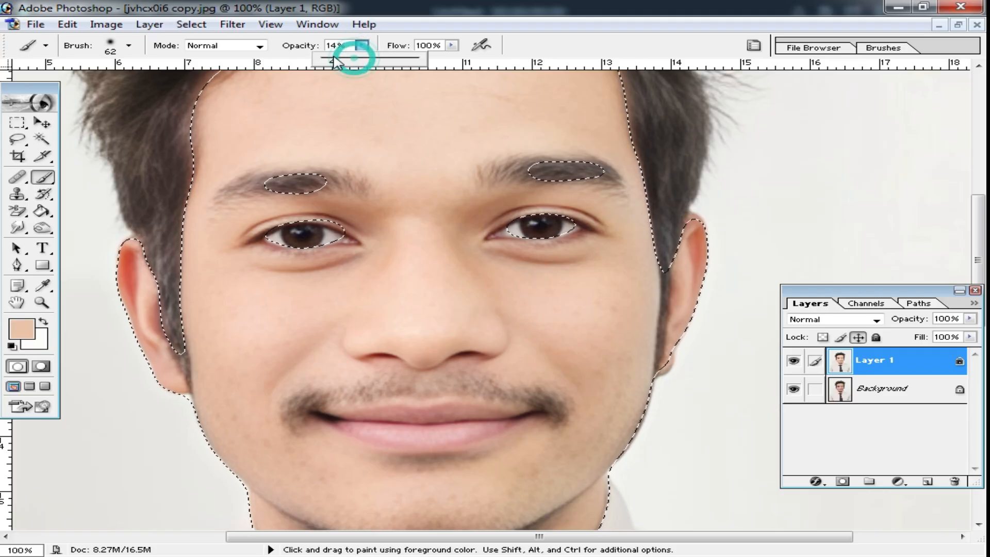
alt+click(564, 287)
click(469, 277)
click(463, 227)
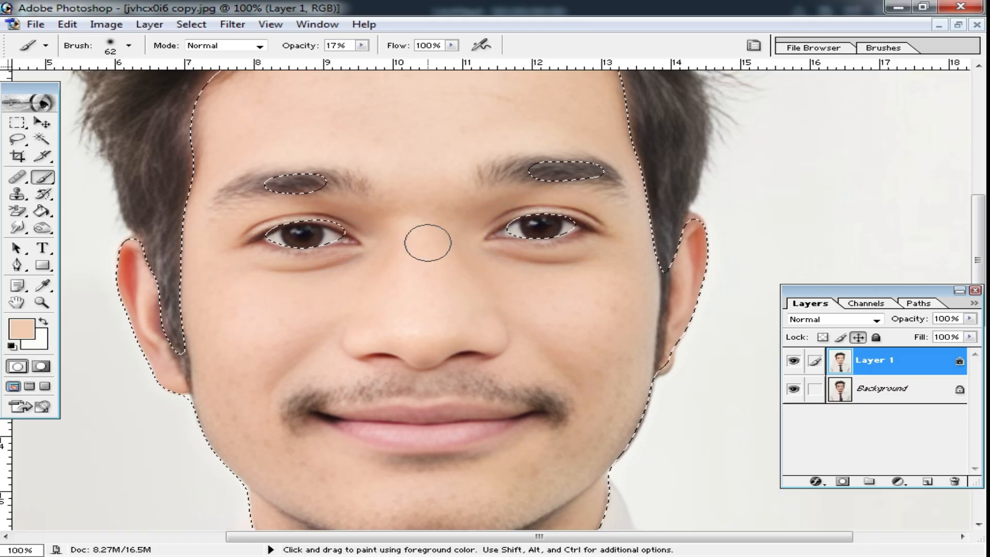
Paint the sampled skin tone over the cheek and the creases of the neck to even out the skin.
drag(362, 345, 338, 279)
click(270, 367)
drag(489, 487, 498, 328)
click(367, 347)
click(400, 385)
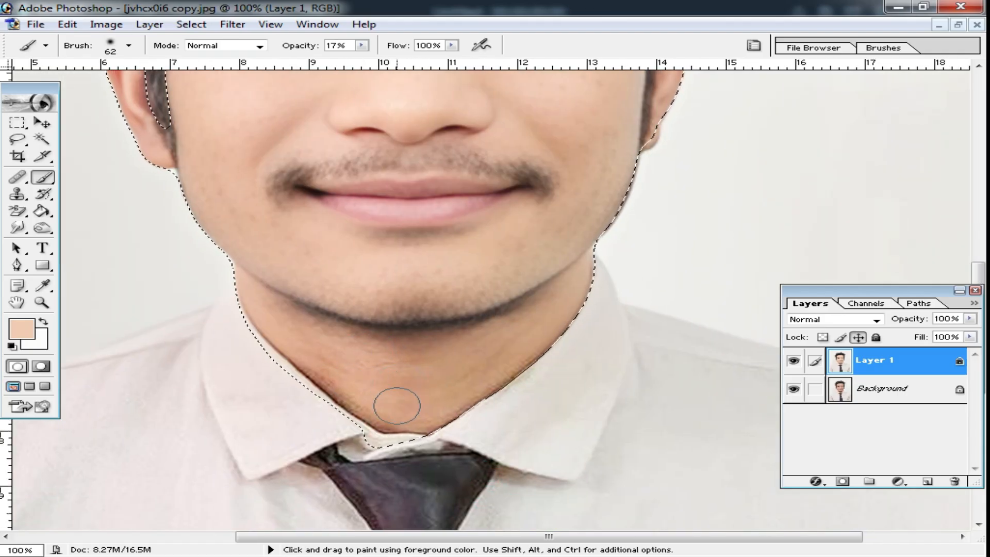
click(417, 342)
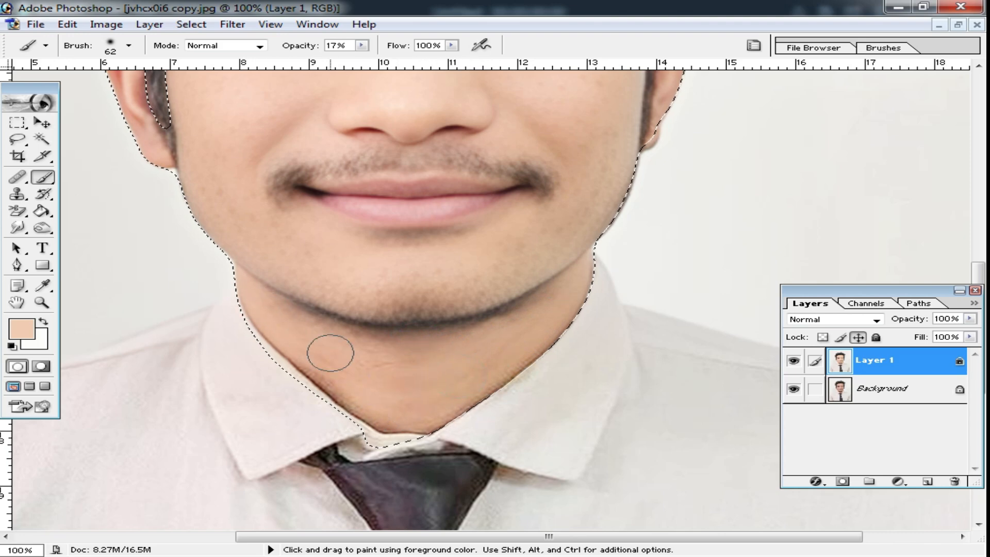
alt+click(476, 298)
alt+click(476, 296)
ctrl+click(616, 223)
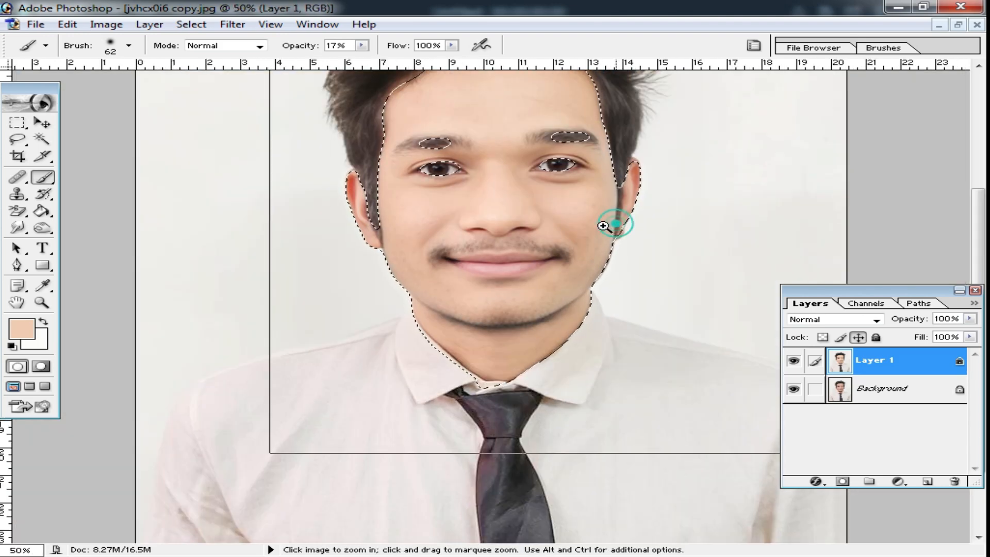
Smooth the selected skin with the Noiseware Professional filter, using Sharpening 1 and Edge Smoothing High.
click(219, 27)
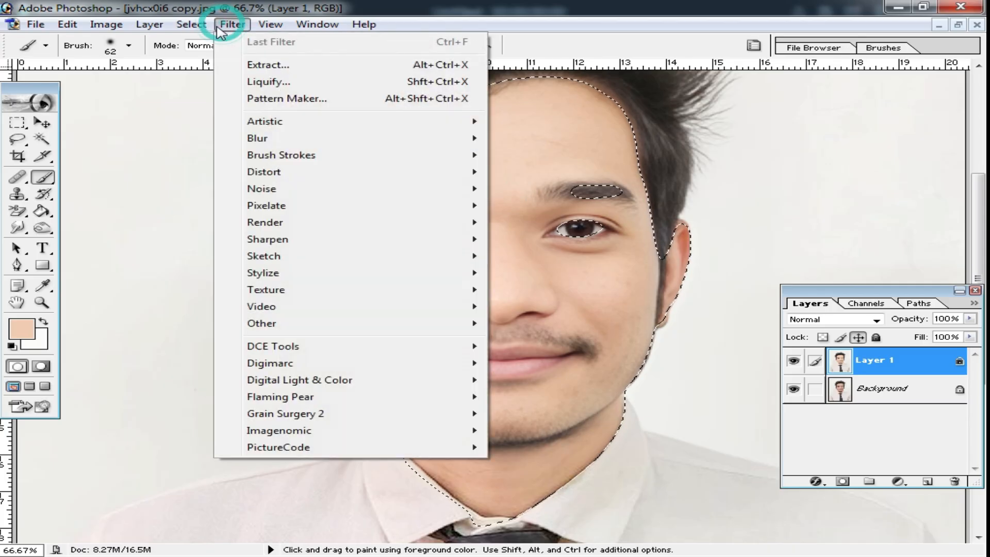
click(316, 433)
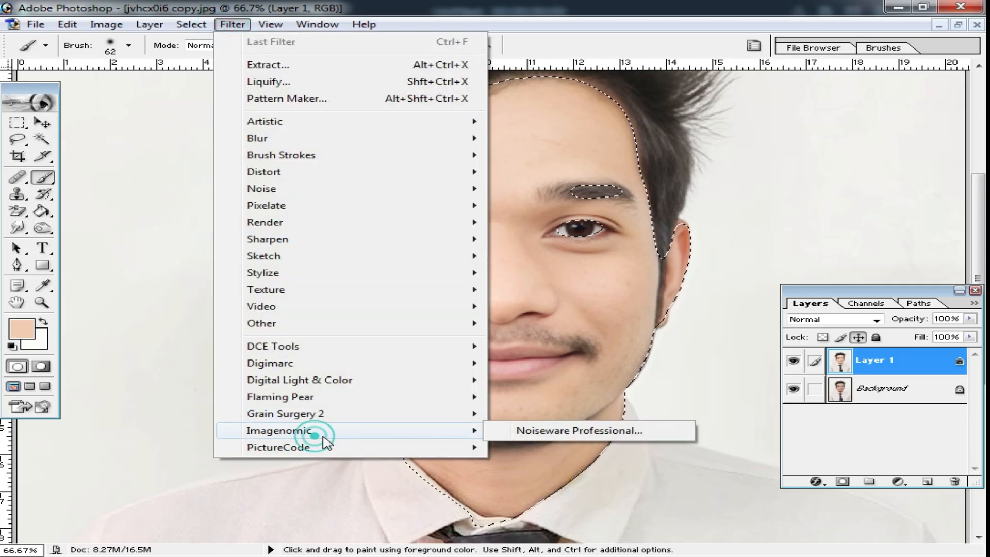
click(586, 432)
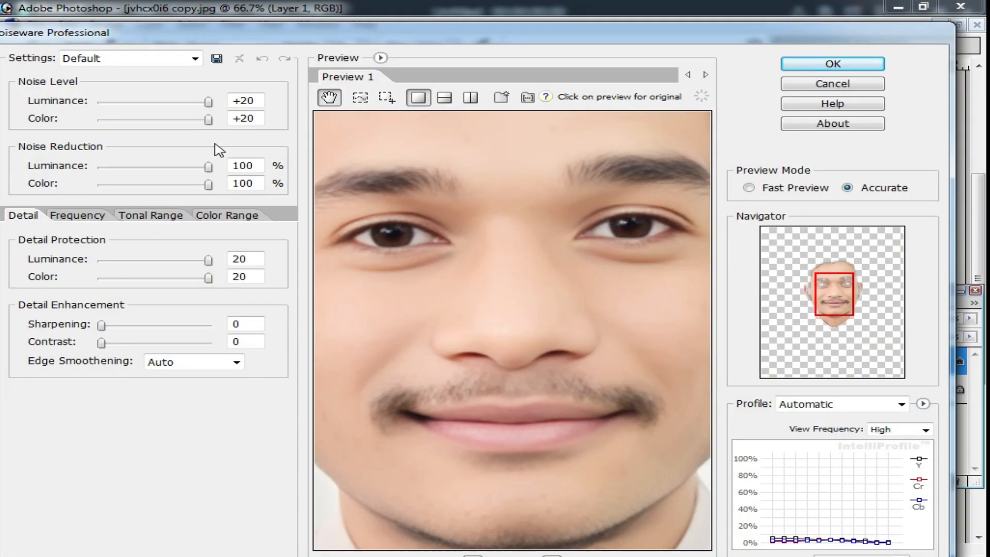
click(108, 327)
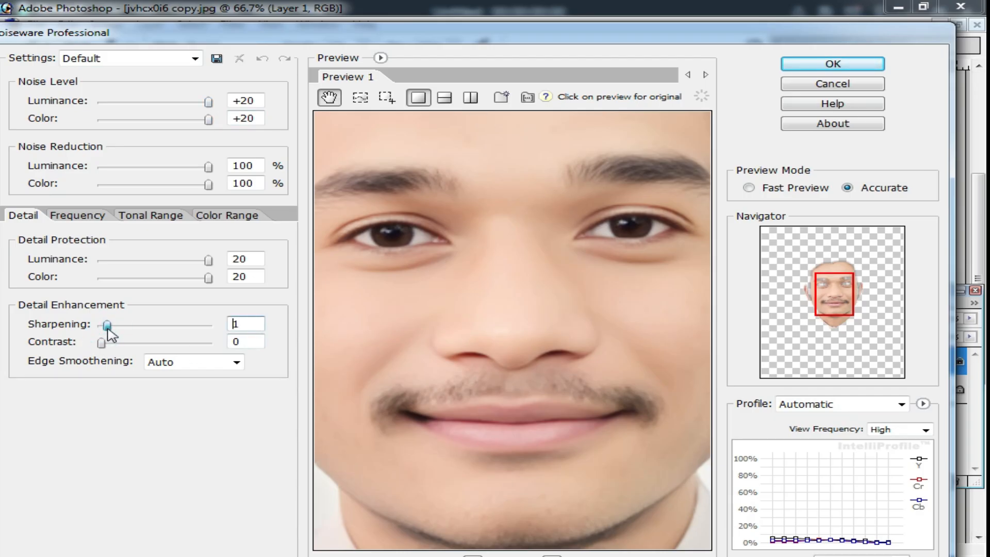
click(214, 367)
click(183, 389)
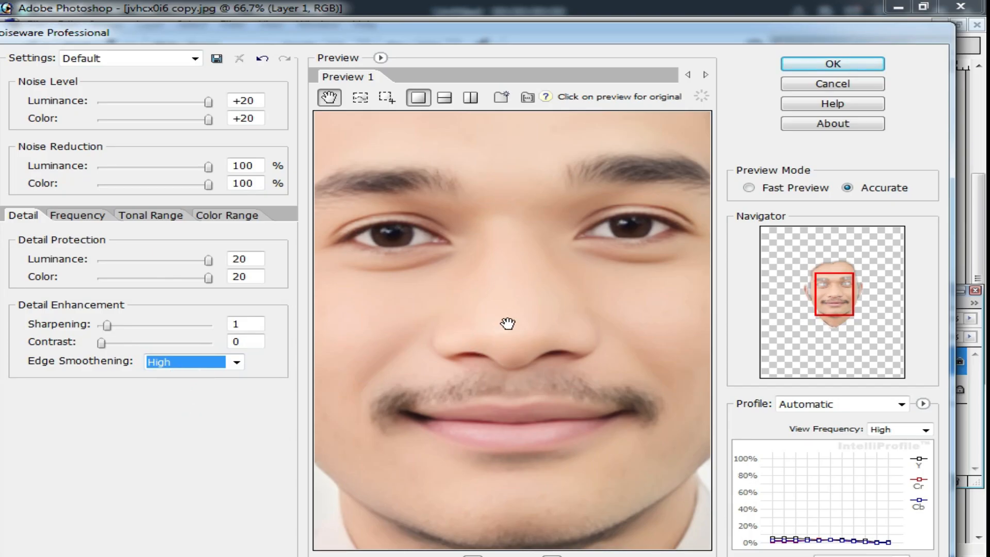
drag(513, 358, 513, 234)
click(833, 65)
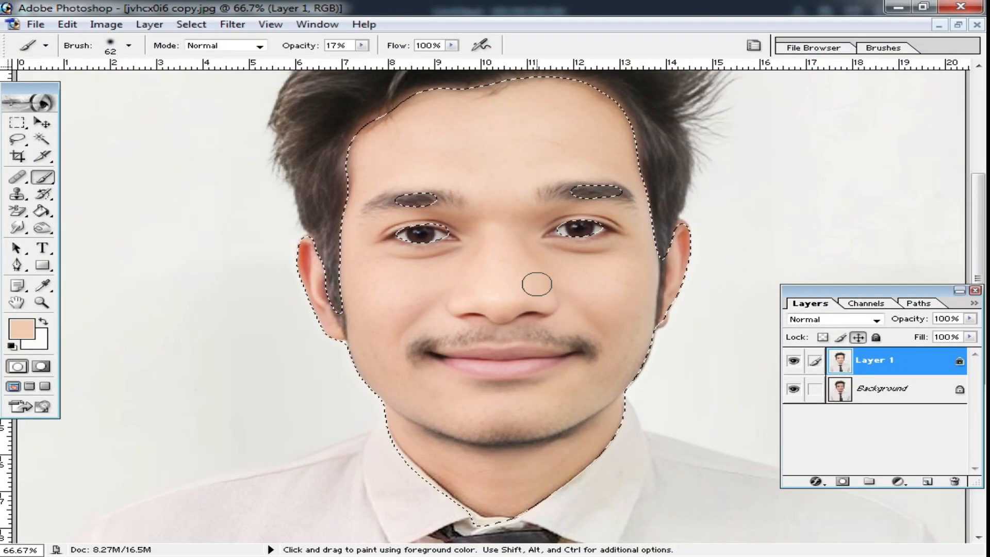
Check the smoothed face up close and clear the skin selection.
key(ctrl+space)
click(546, 276)
click(548, 346)
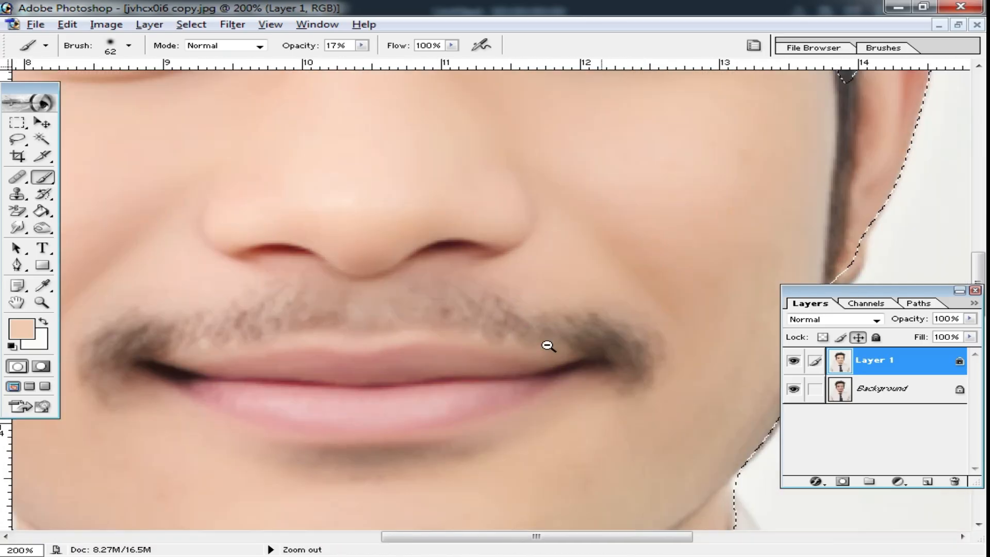
click(548, 346)
click(521, 343)
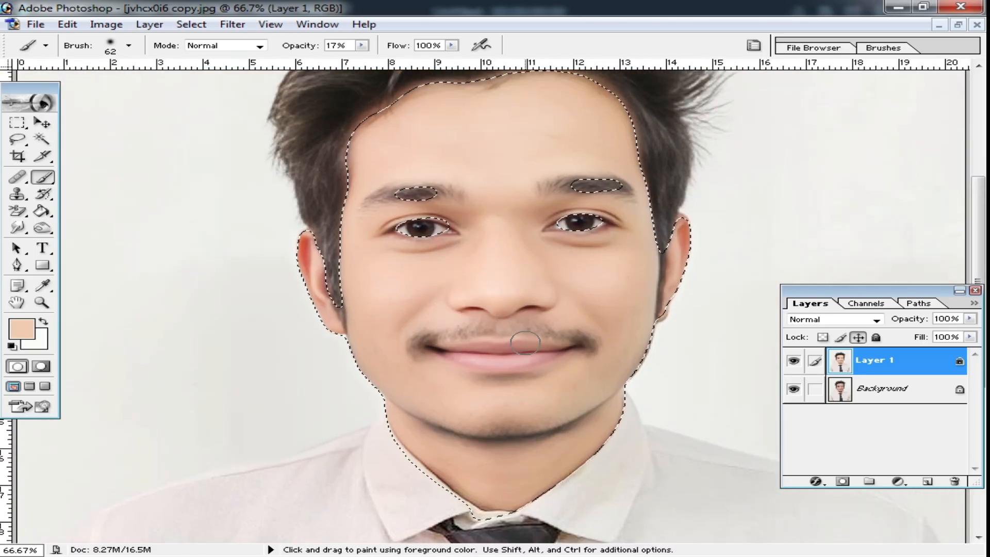
click(18, 123)
key(alt+space)
click(558, 333)
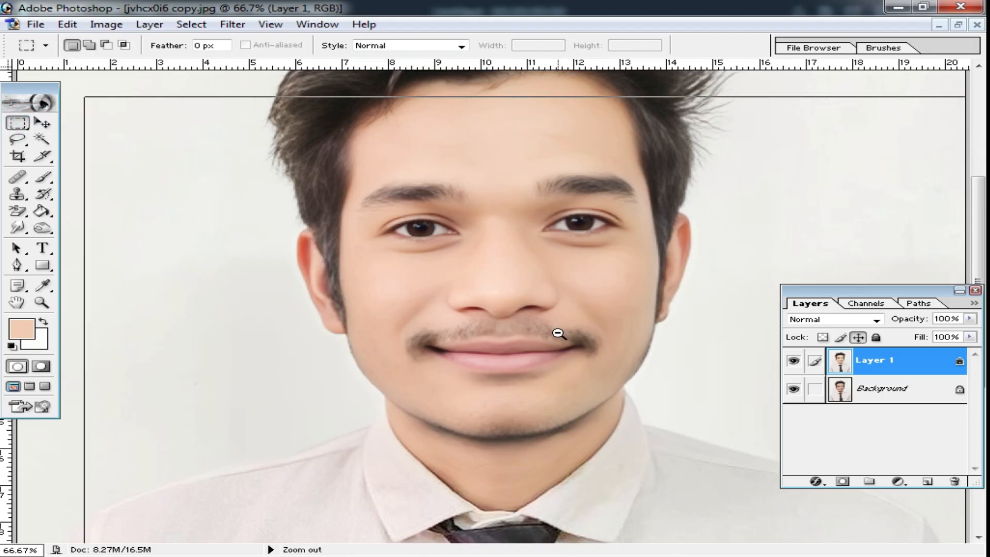
click(558, 333)
click(552, 327)
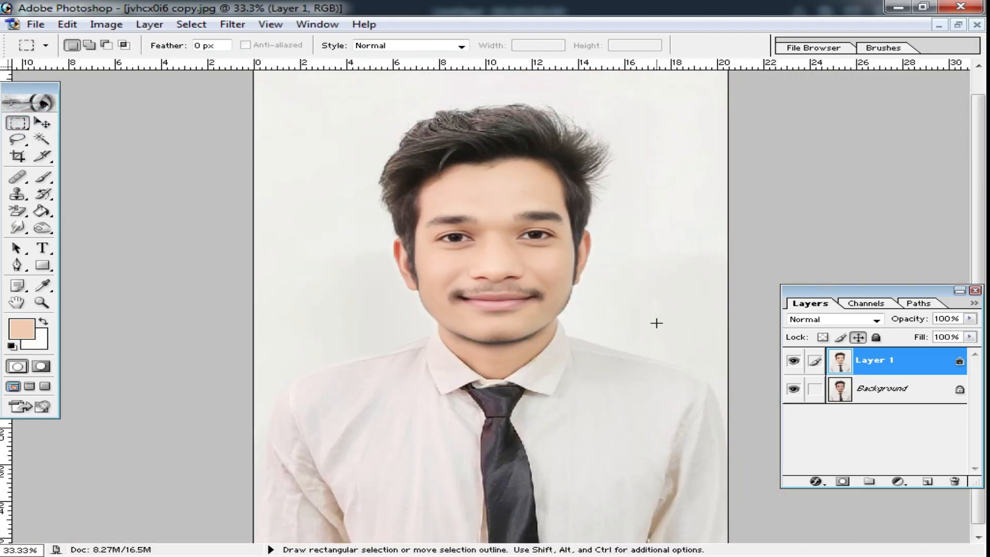
Examine the retouched face, neck and shirt at several magnifications.
key(ctrl+space)
click(548, 322)
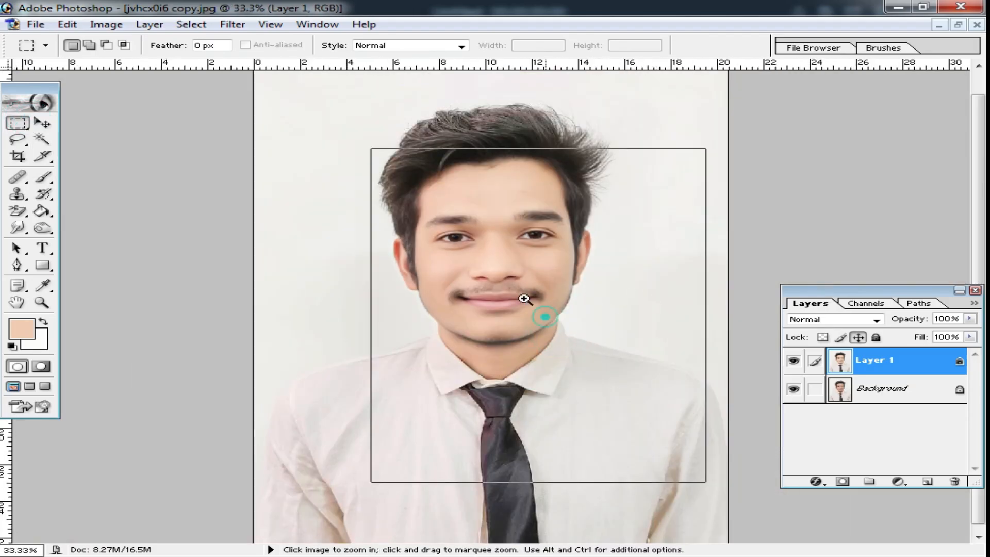
click(464, 261)
drag(474, 302, 573, 313)
scroll(593, 310, up, 5)
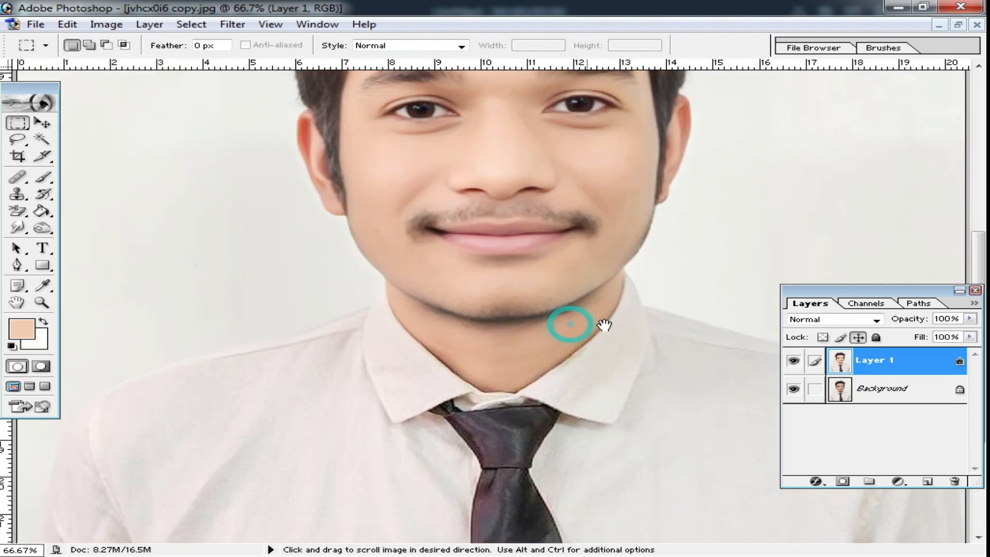
key(alt+space)
click(670, 330)
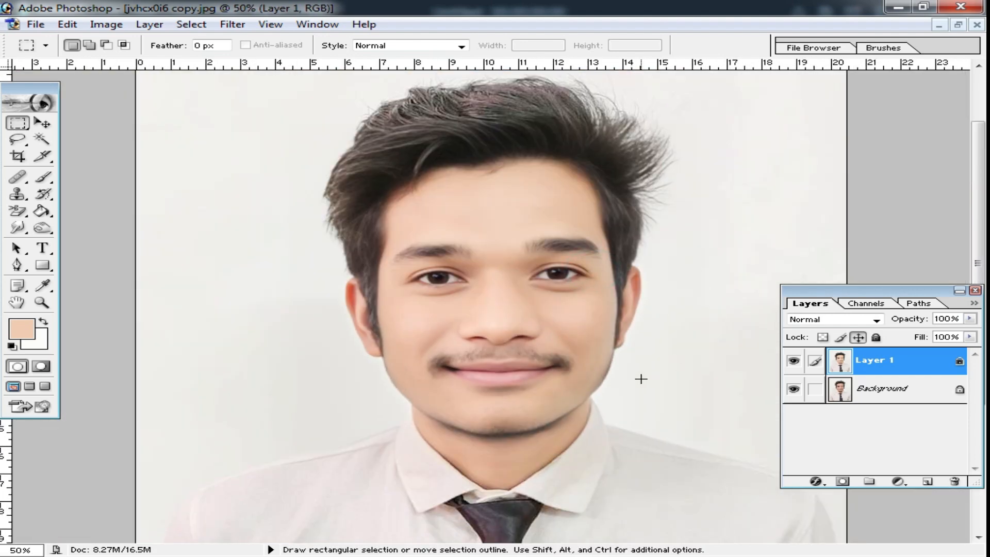
scroll(640, 379, down, 5)
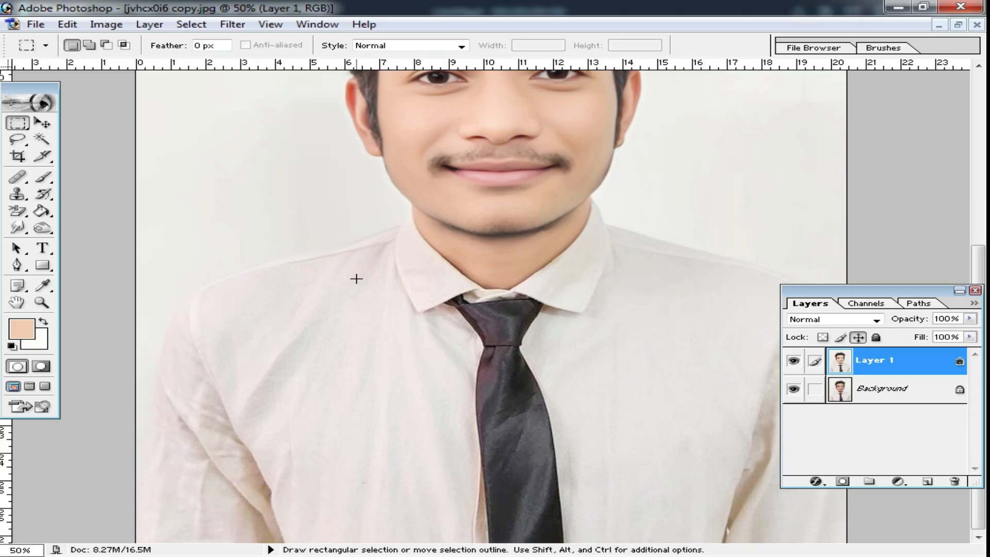
scroll(349, 262, up, 1)
Try to select the plain background beside the neck with the Magic Wand, undoing each attempt.
click(42, 139)
click(340, 202)
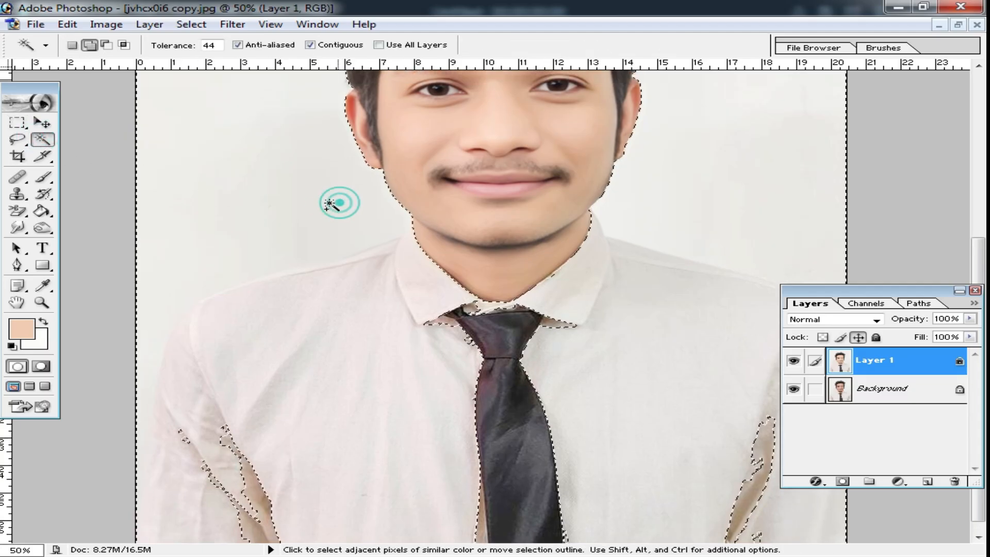
key(ctrl+alt+z)
click(314, 217)
key(ctrl+alt+z)
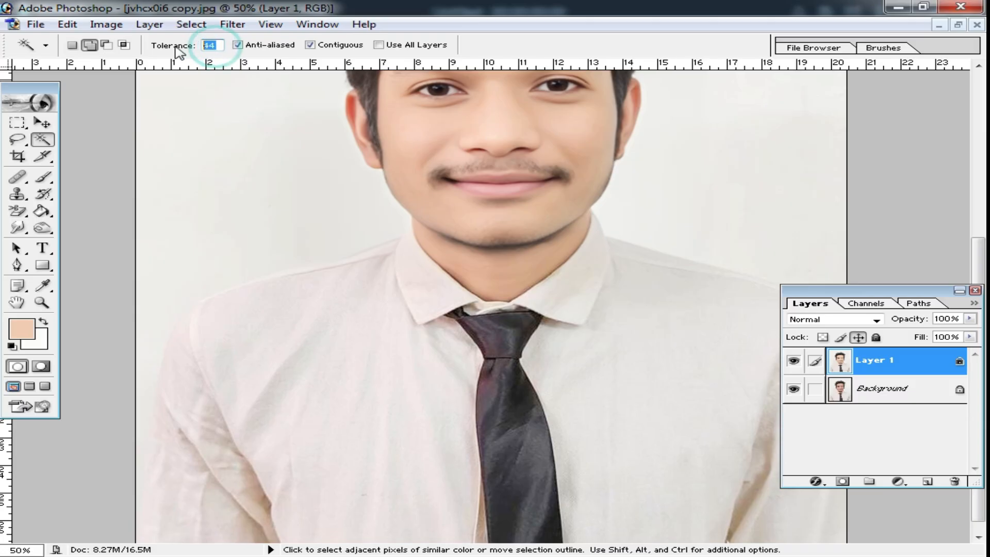
Try to select the background on both sides of the head with the Magic Wand at tolerance 11, and deselect.
text(11)
click(250, 185)
click(703, 203)
scroll(276, 239, up, 3)
scroll(277, 238, up, 3)
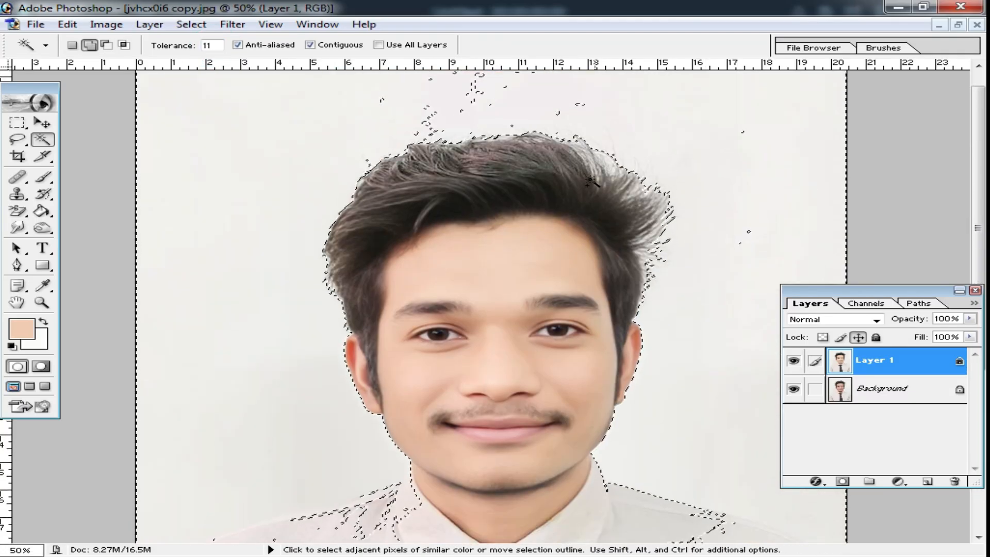
key(ctrl+d)
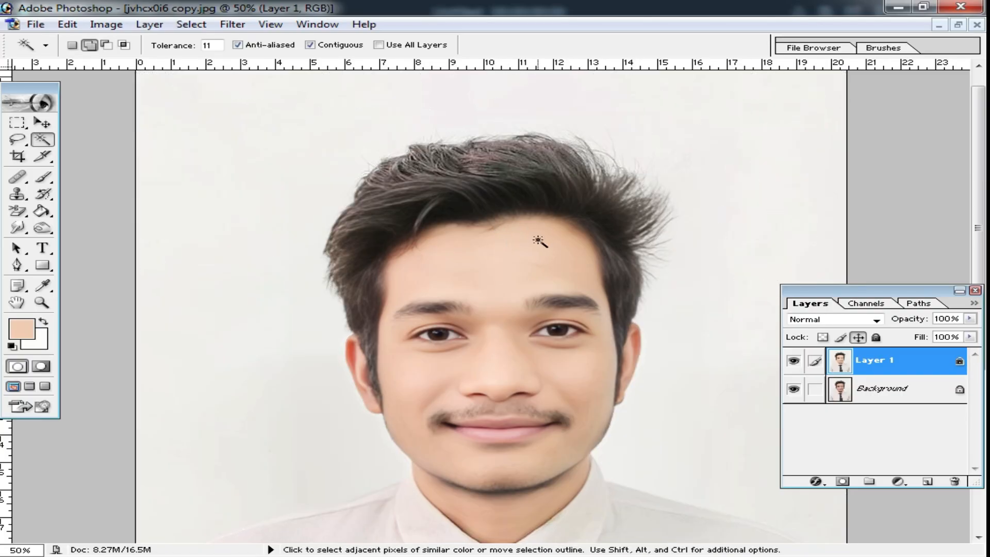
scroll(606, 326, down, 3)
scroll(644, 361, down, 3)
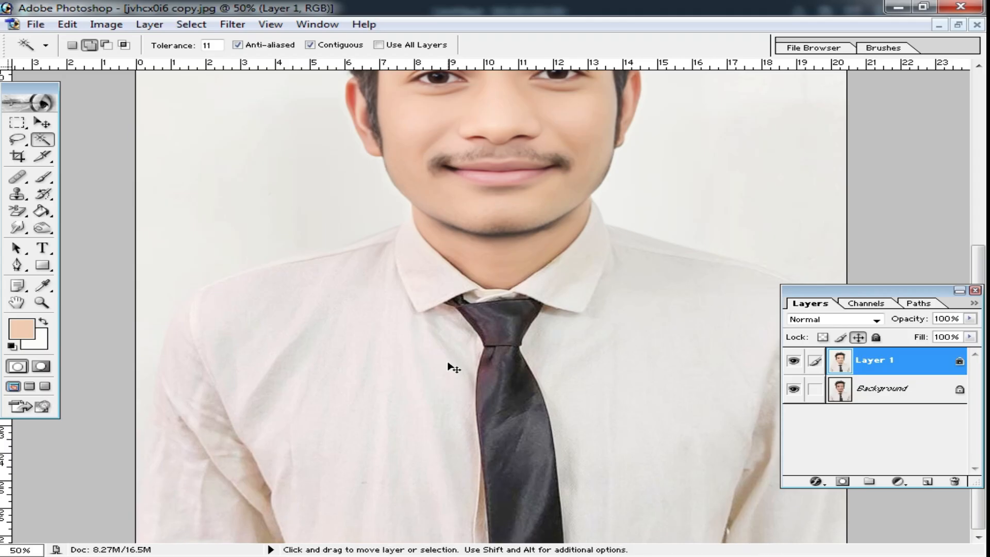
key(alt+ctrl+x)
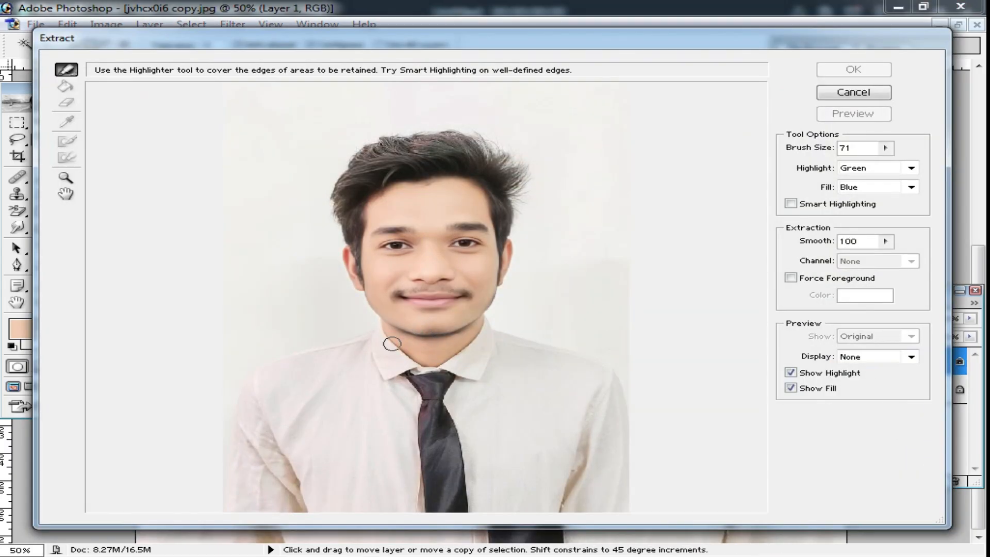
click(871, 91)
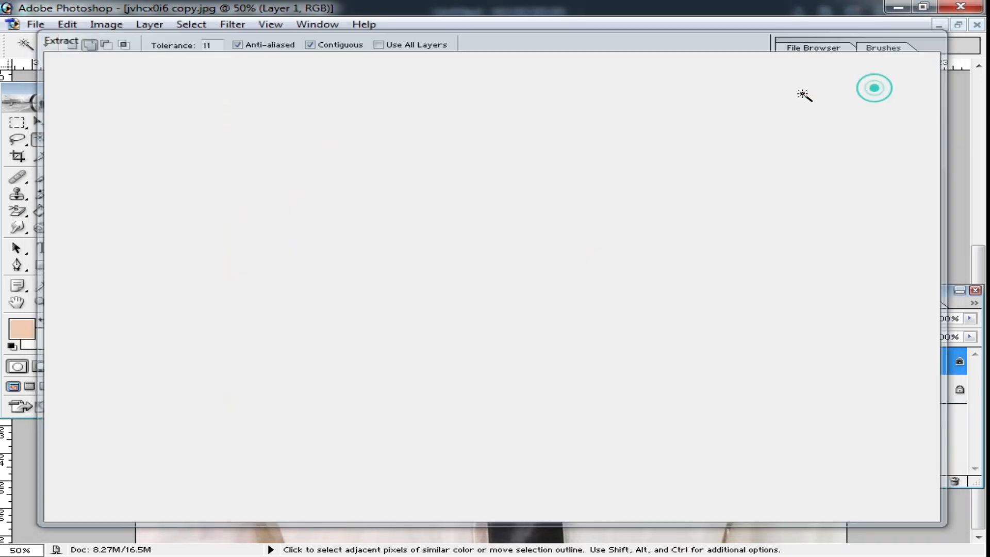
Start the Extract filter and highlight the outer edge of the sleeve and shoulder up to the jaw.
click(233, 24)
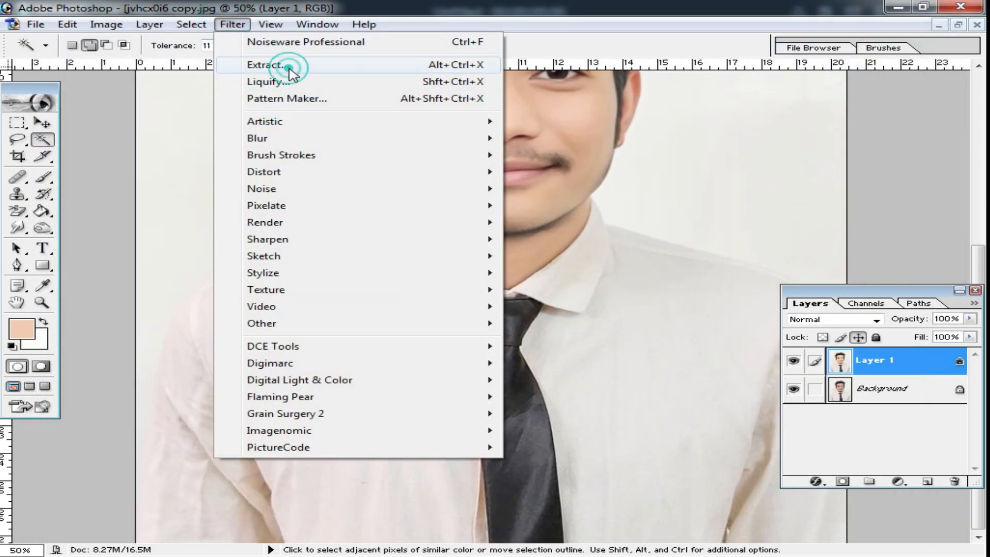
click(288, 67)
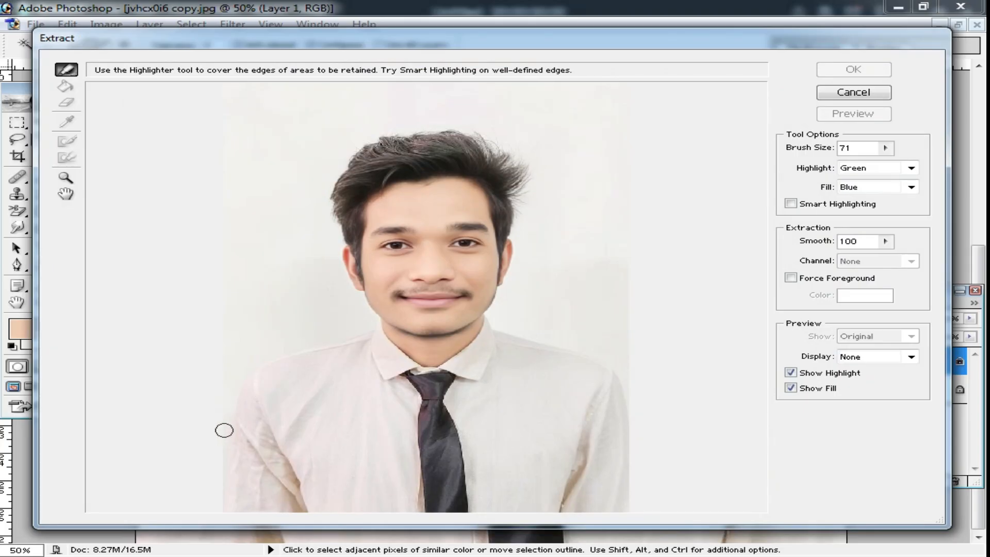
drag(217, 428, 256, 362)
ctrl+click(329, 353)
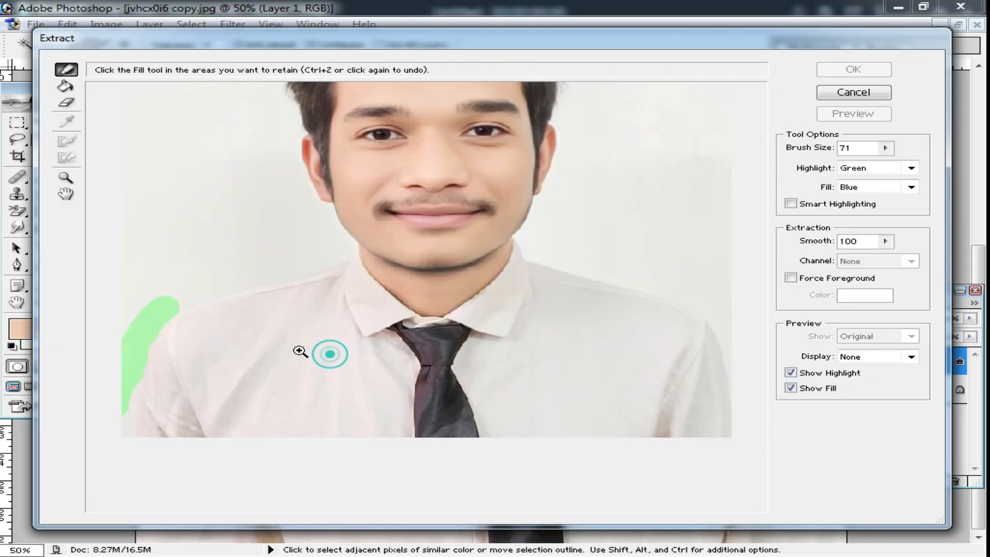
ctrl+click(290, 334)
ctrl+click(264, 322)
ctrl+click(306, 216)
mouse_move(259, 269)
mouse_down()
mouse_move(298, 247)
mouse_move(481, 194)
mouse_move(277, 276)
mouse_up()
mouse_move(183, 289)
mouse_down()
mouse_move(476, 201)
mouse_move(488, 171)
mouse_move(449, 145)
mouse_move(385, 354)
mouse_up()
drag(450, 362, 395, 287)
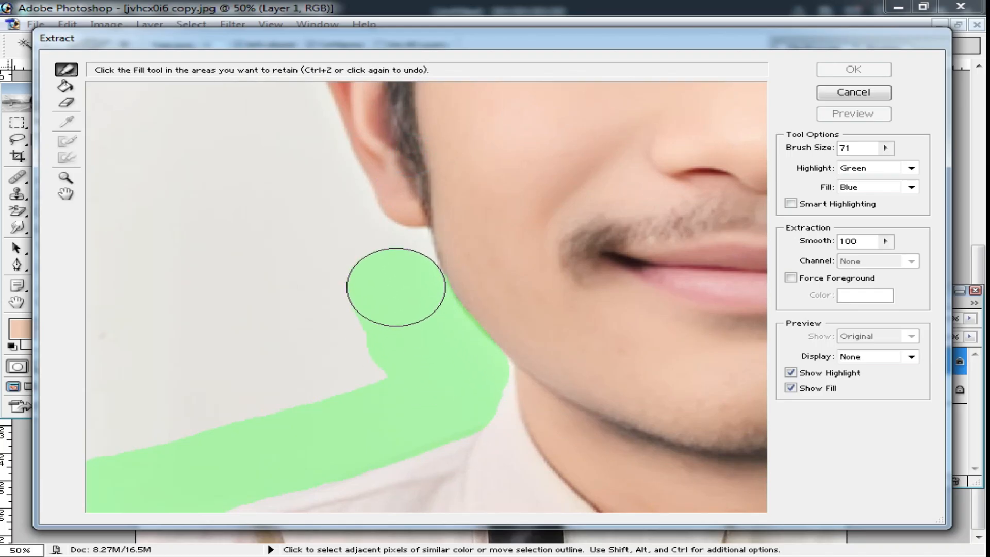
Reduce the Highlighter brush size to 21 and continue highlighting the outline from the collar along the jaw.
key(bracketleft)
key(bracketleft)
key(bracketleft)
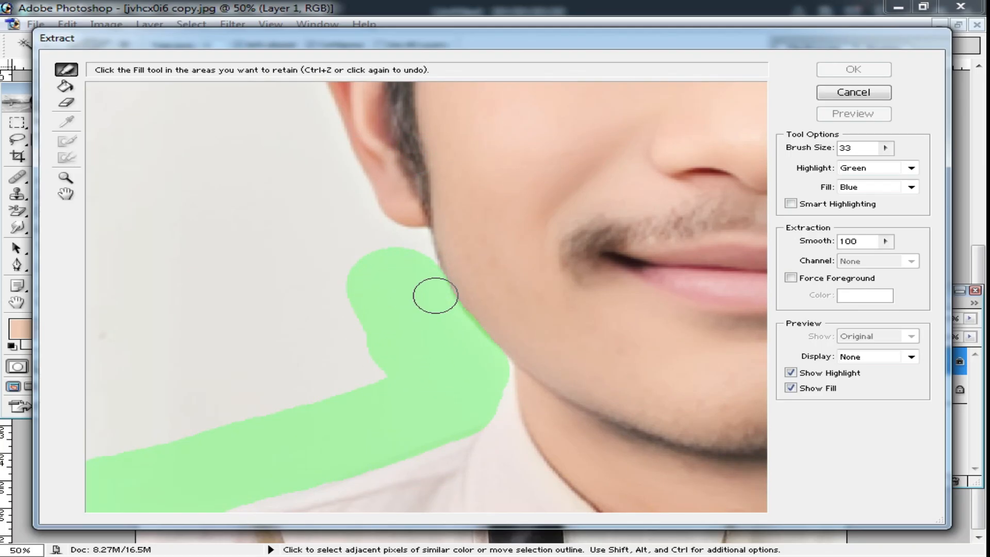
click(465, 358)
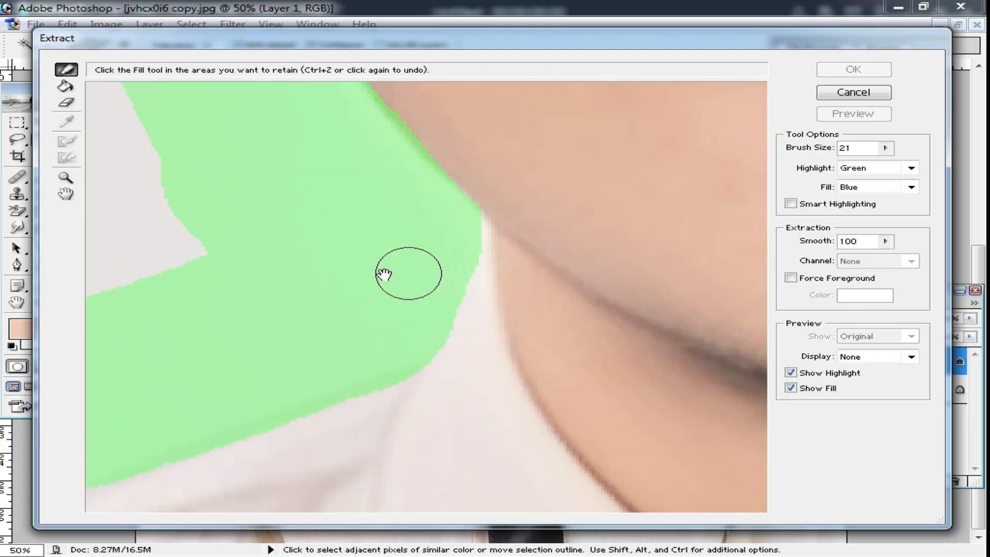
scroll(407, 289, up, 8)
mouse_move(399, 391)
mouse_down()
mouse_move(378, 369)
mouse_move(354, 303)
mouse_move(301, 272)
mouse_move(239, 199)
mouse_move(356, 449)
mouse_move(302, 371)
mouse_up()
mouse_move(328, 424)
mouse_down()
mouse_move(237, 232)
mouse_move(335, 442)
mouse_up()
mouse_move(309, 495)
mouse_down()
mouse_move(295, 425)
mouse_move(307, 347)
mouse_move(356, 289)
mouse_move(311, 162)
mouse_up()
Continue the edge highlight upward around the ear and the side of the hair.
click(320, 176)
mouse_move(386, 216)
mouse_down()
mouse_move(392, 358)
mouse_move(371, 354)
mouse_up()
mouse_move(336, 336)
mouse_down()
mouse_move(333, 172)
mouse_move(326, 171)
mouse_move(353, 406)
mouse_move(356, 317)
mouse_move(393, 245)
mouse_move(434, 211)
mouse_move(473, 136)
mouse_move(542, 91)
mouse_up()
mouse_move(542, 129)
mouse_down()
mouse_move(398, 249)
mouse_move(328, 288)
mouse_up()
mouse_move(343, 246)
mouse_down()
mouse_move(294, 239)
mouse_move(298, 199)
mouse_move(487, 163)
mouse_up()
mouse_move(324, 228)
mouse_down()
mouse_move(445, 164)
mouse_move(459, 139)
mouse_move(649, 127)
mouse_up()
Increase the Highlighter brush size to 41 and continue the edge highlight around the hair to the other side of the head.
key(bracketright)
key(bracketright)
key(bracketright)
key(bracketright)
key(bracketright)
key(bracketright)
key(bracketright)
key(bracketright)
key(bracketright)
key(bracketright)
key(bracketright)
key(bracketright)
alt+click(683, 130)
mouse_move(399, 281)
mouse_down()
mouse_move(664, 274)
mouse_move(453, 212)
mouse_move(479, 233)
mouse_move(627, 257)
mouse_move(506, 194)
mouse_move(492, 203)
mouse_move(644, 273)
mouse_move(673, 307)
mouse_move(671, 291)
mouse_move(721, 321)
mouse_move(533, 218)
mouse_move(418, 184)
mouse_move(441, 225)
mouse_move(538, 208)
mouse_move(544, 255)
mouse_move(523, 267)
mouse_move(554, 198)
mouse_move(632, 274)
mouse_move(590, 263)
mouse_move(593, 360)
mouse_move(632, 333)
mouse_up()
mouse_move(617, 411)
mouse_down()
mouse_move(596, 246)
mouse_move(520, 272)
mouse_move(534, 365)
mouse_move(574, 281)
mouse_up()
drag(582, 387, 552, 265)
drag(500, 240, 481, 337)
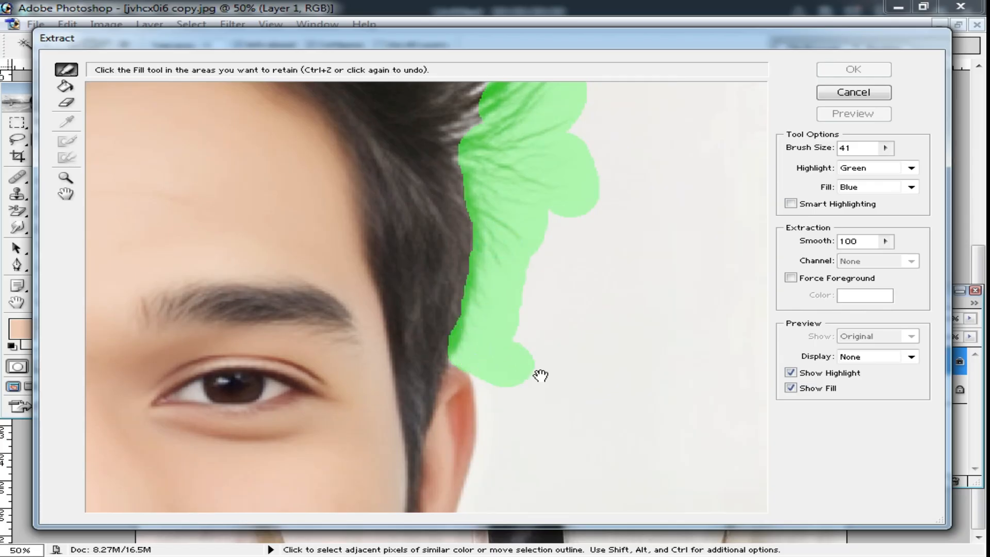
Continue the edge highlight down past the second ear and along the jaw toward the collar.
drag(552, 418, 547, 215)
mouse_move(515, 150)
mouse_down()
mouse_move(490, 157)
mouse_move(502, 215)
mouse_move(481, 303)
mouse_move(459, 347)
mouse_up()
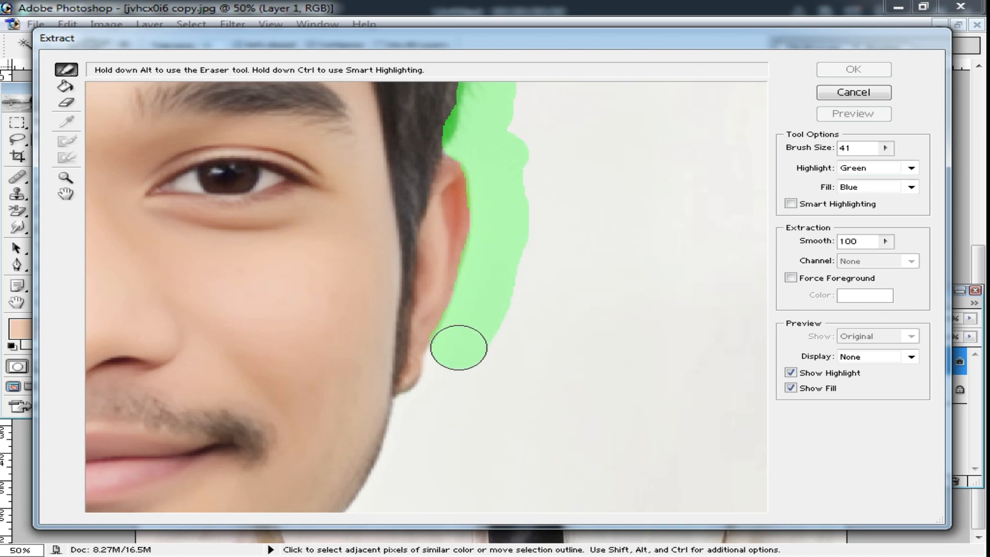
drag(422, 408, 413, 447)
drag(401, 497, 474, 262)
drag(480, 216, 468, 275)
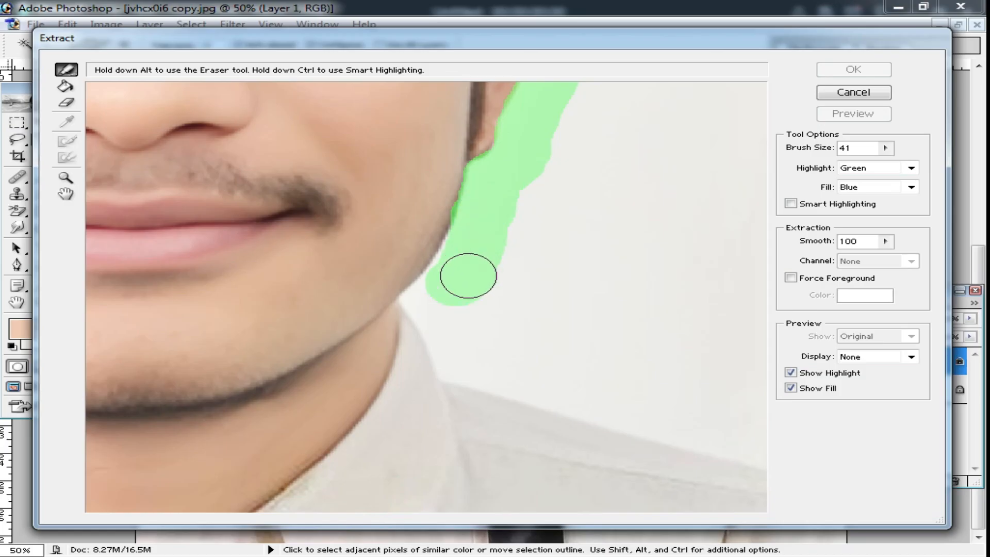
Highlight the outline from the collar across the second shoulder and down the sleeve to the image edge.
mouse_move(438, 318)
mouse_down()
mouse_move(464, 369)
mouse_move(619, 401)
mouse_up()
alt+click(638, 371)
drag(578, 366, 359, 274)
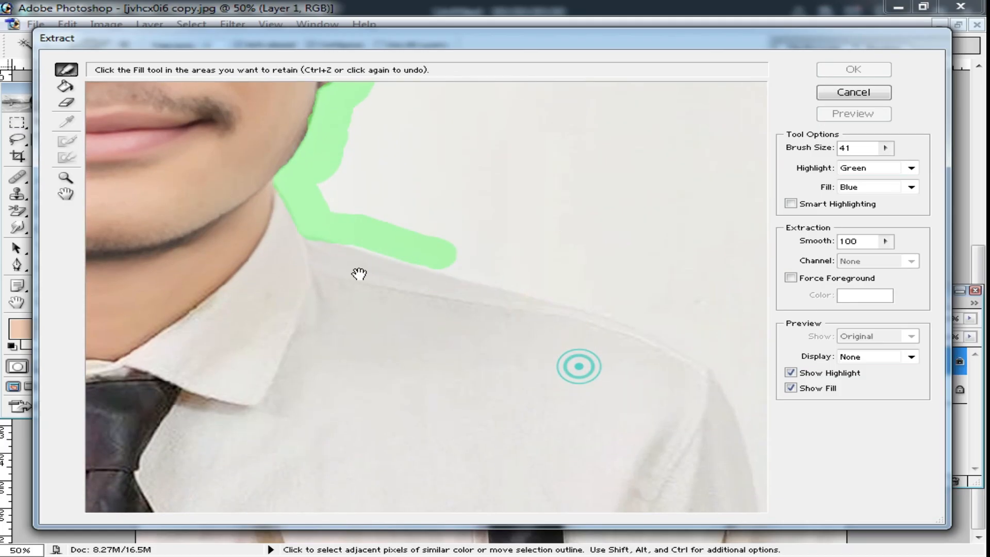
drag(347, 223, 588, 291)
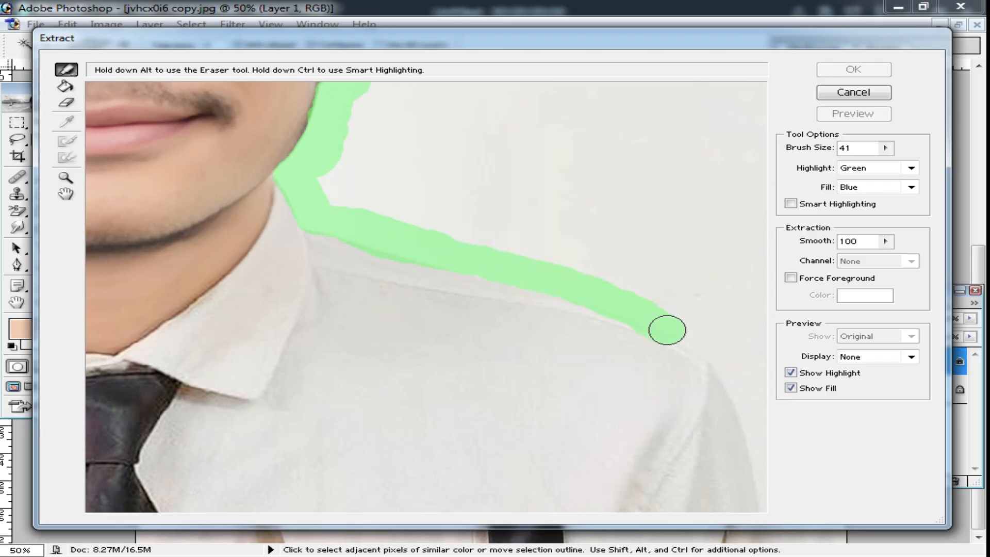
alt+click(740, 375)
drag(716, 303, 722, 316)
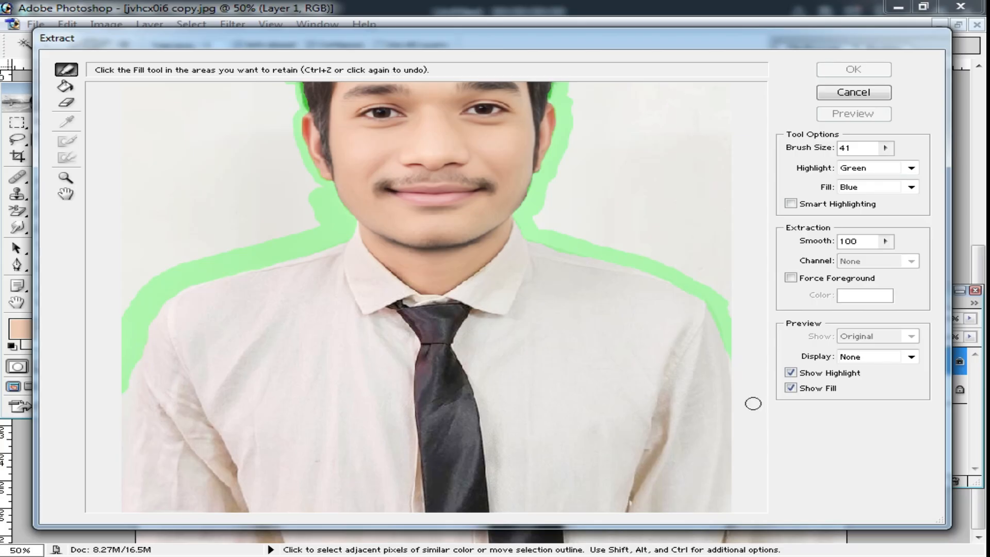
click(129, 357)
alt+click(526, 369)
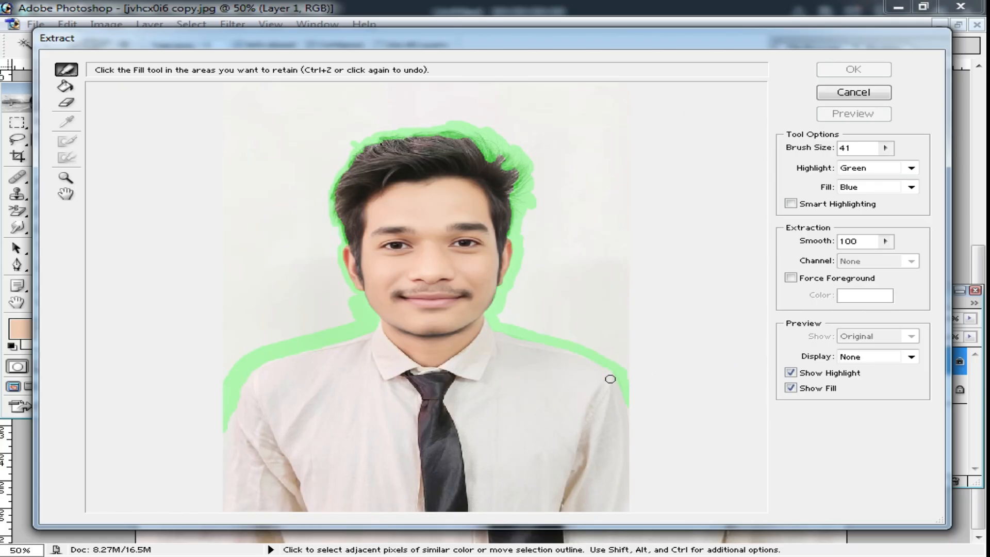
Fill the man inside the highlighted outline as the area to retain and apply the extraction.
click(71, 91)
click(885, 240)
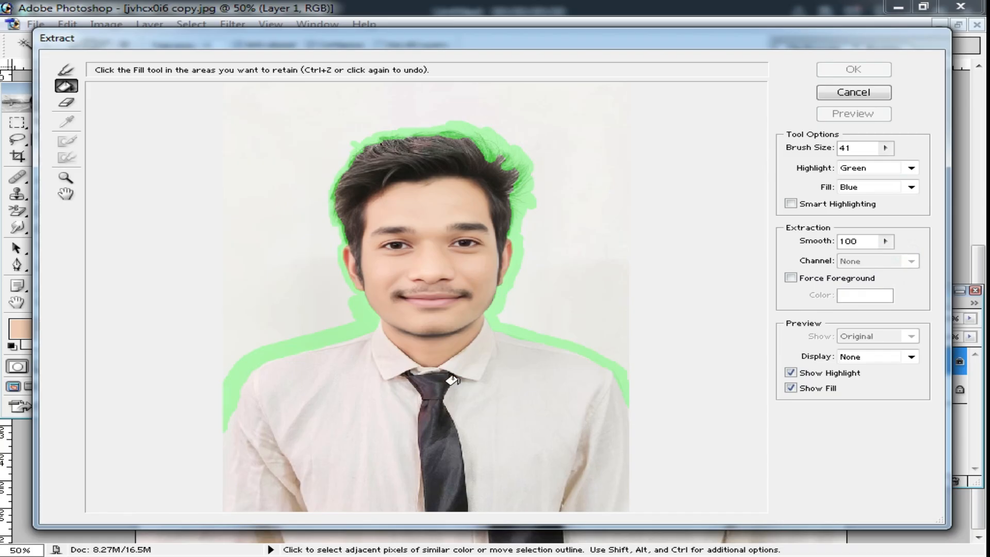
click(452, 381)
click(851, 70)
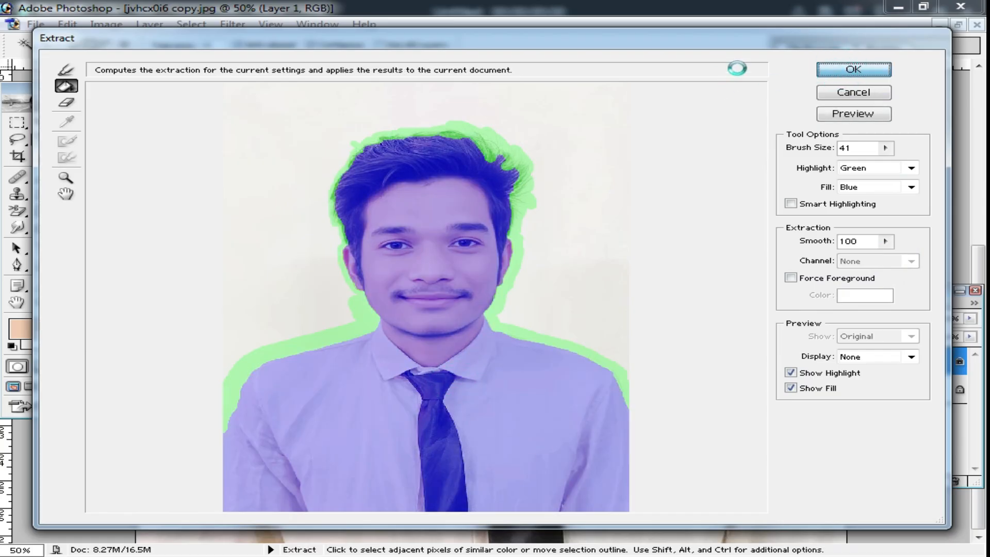
Hide the Background layer briefly to check the extracted figure, and show it again.
scroll(588, 284, up, 5)
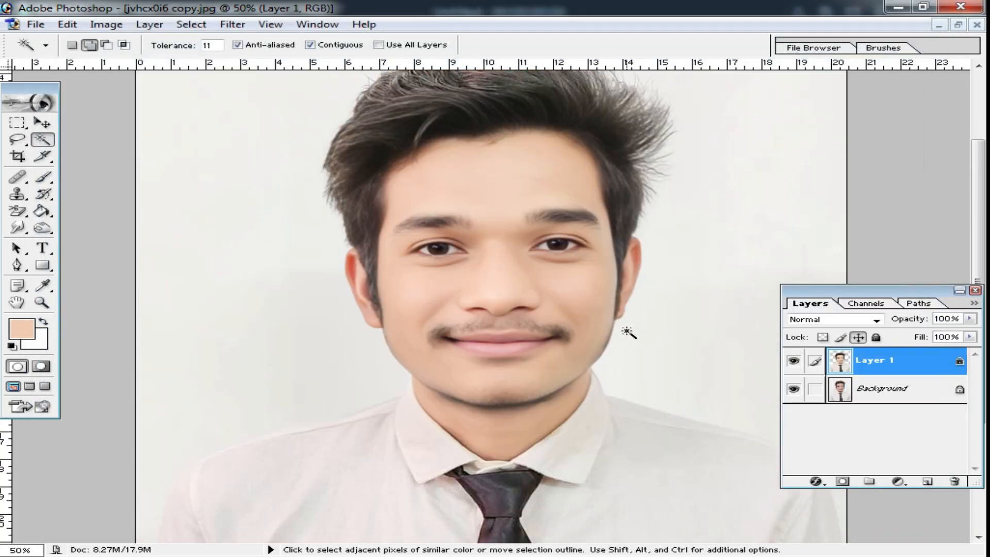
scroll(628, 332, up, 2)
click(793, 390)
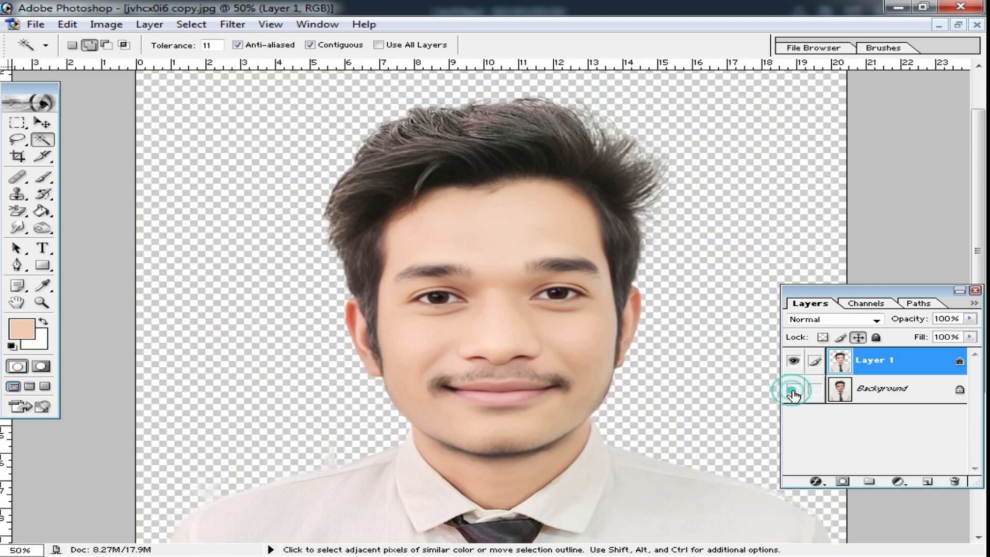
click(793, 389)
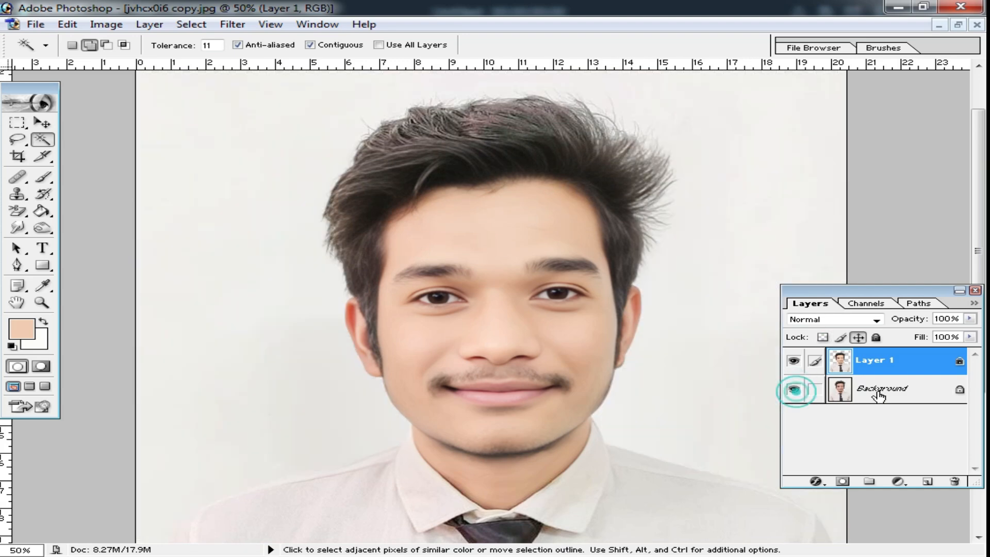
Add a Solid Color fill layer in light blue 9999FF directly above the Background layer.
click(882, 388)
click(899, 482)
click(850, 235)
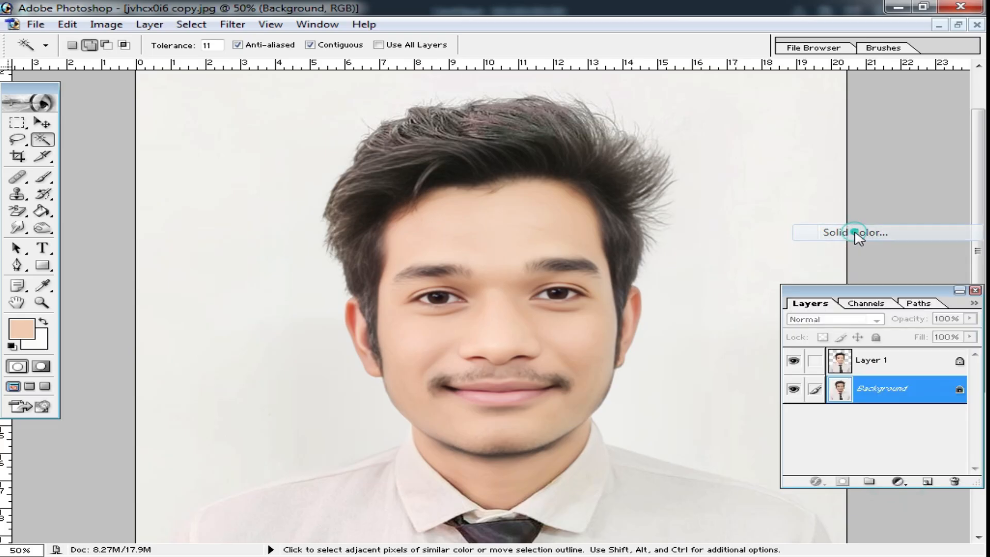
drag(631, 403, 624, 298)
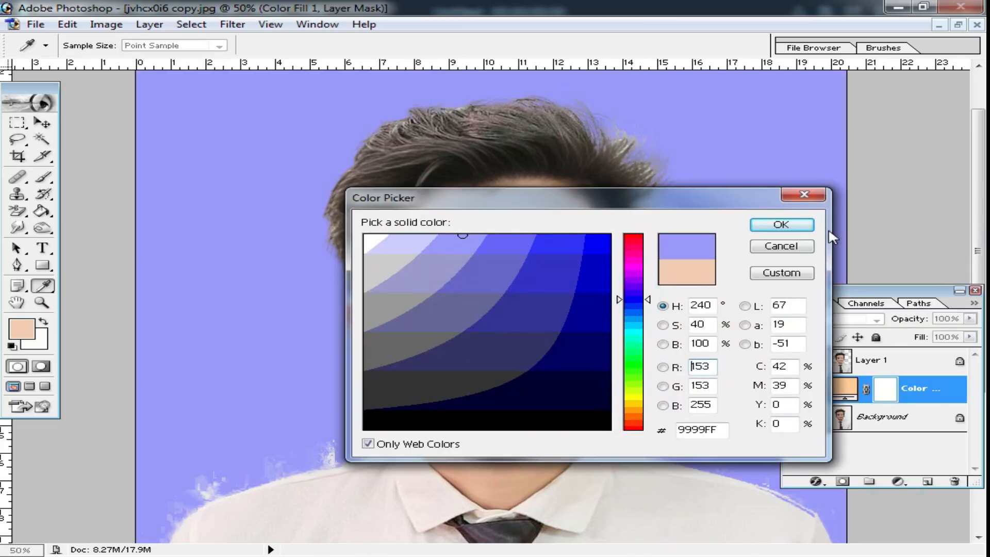
click(777, 226)
key(w)
key(d)
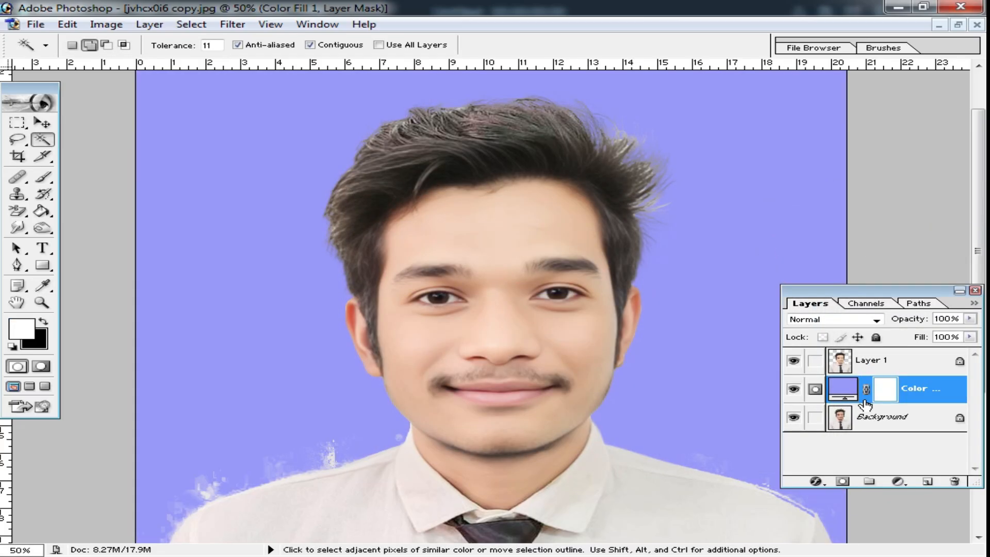
Start a Pen path at the first sleeve's outer edge and trace the shoulder line up to the collar.
scroll(597, 313, down, 5)
ctrl+click(477, 316)
scroll(228, 281, down, 2)
scroll(254, 335, up, 5)
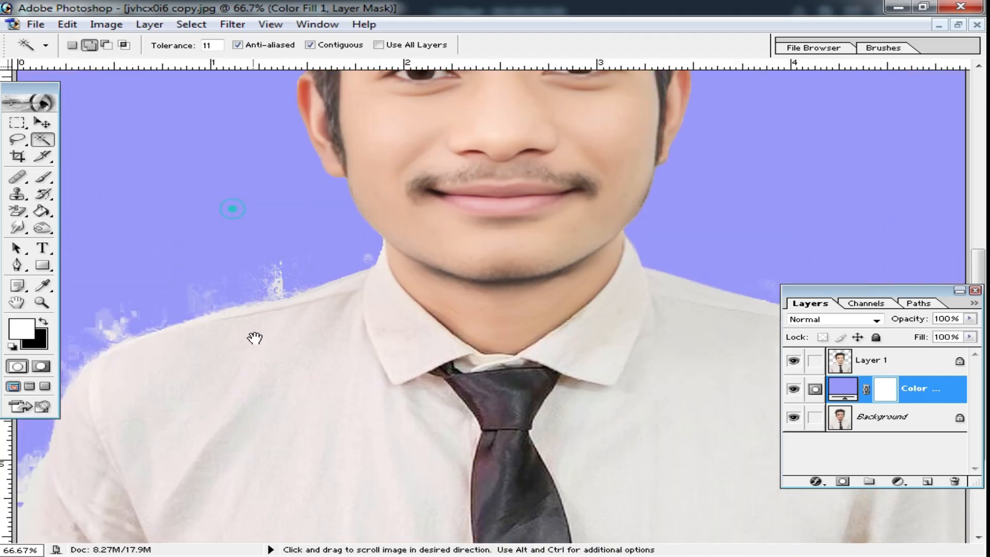
alt+click(331, 364)
scroll(607, 419, down, 3)
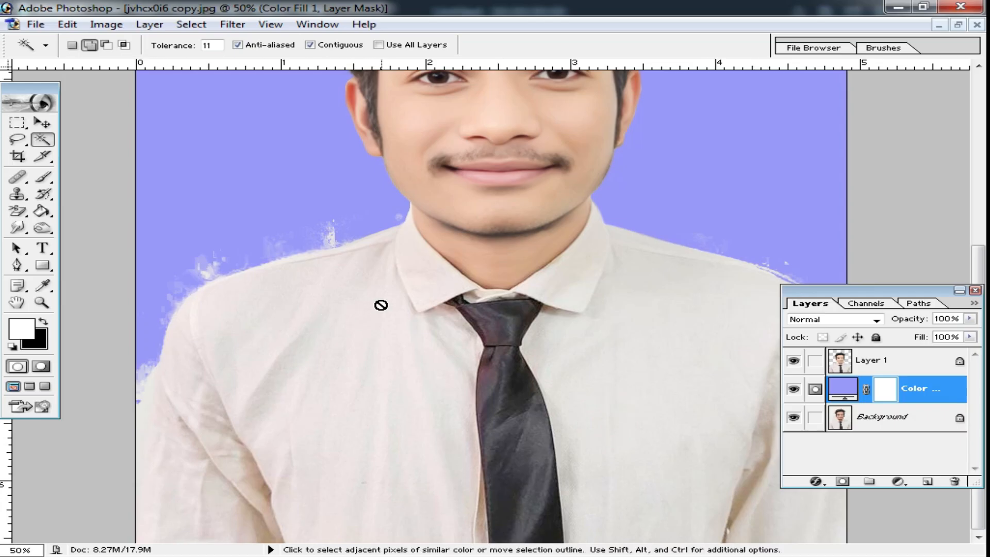
key(p)
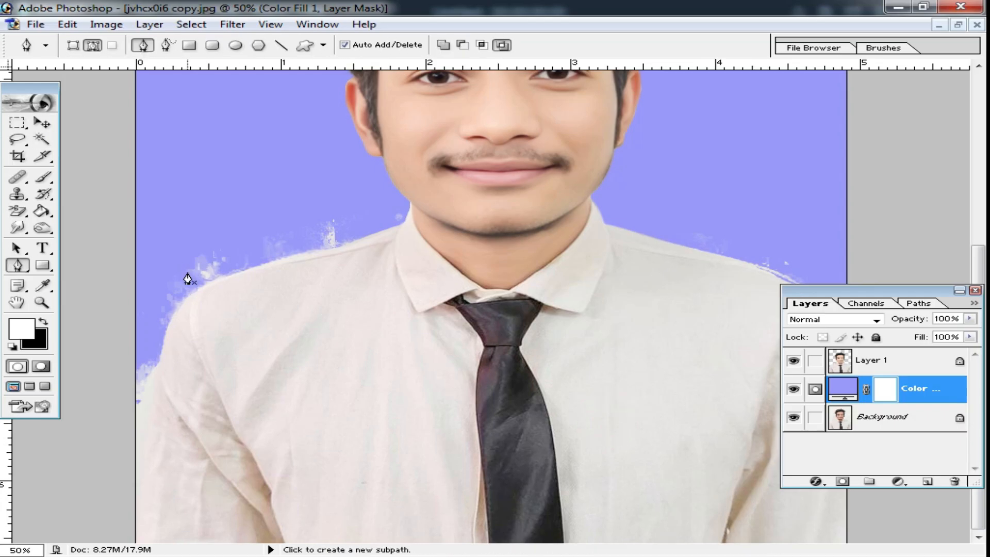
click(137, 438)
ctrl+click(208, 362)
drag(164, 327, 151, 447)
drag(120, 323, 125, 320)
ctrl+click(300, 296)
ctrl+click(309, 291)
drag(606, 285, 729, 253)
drag(923, 221, 580, 332)
click(593, 314)
ctrl+click(616, 295)
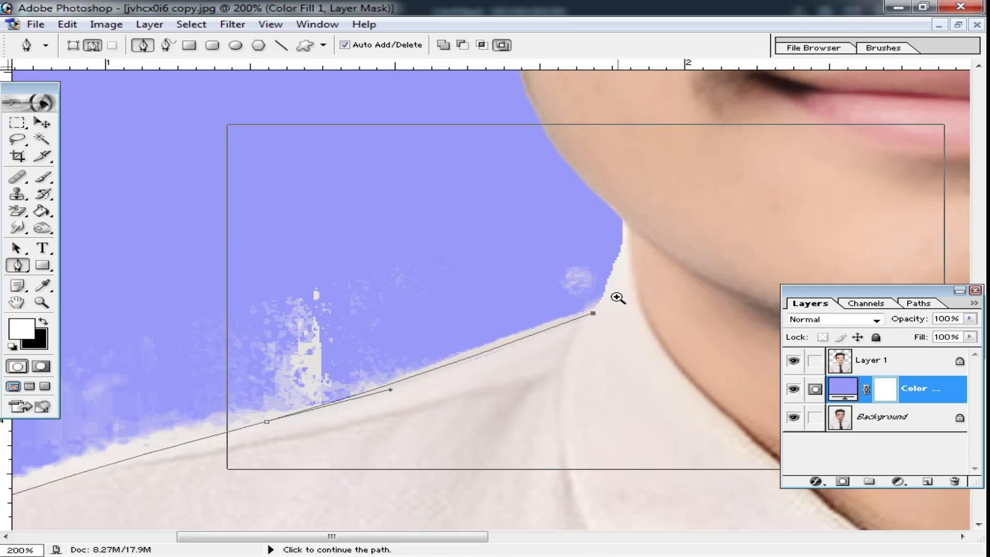
Continue the Pen path up the collar's outer edge to the jaw, undoing one misplaced point.
drag(601, 281, 635, 317)
ctrl+alt+click(315, 303)
drag(318, 303, 570, 347)
drag(626, 200, 646, 153)
drag(661, 120, 645, 157)
key(ctrl+z)
drag(602, 290, 618, 344)
drag(615, 234, 612, 147)
ctrl+alt+click(534, 147)
ctrl+alt+click(473, 192)
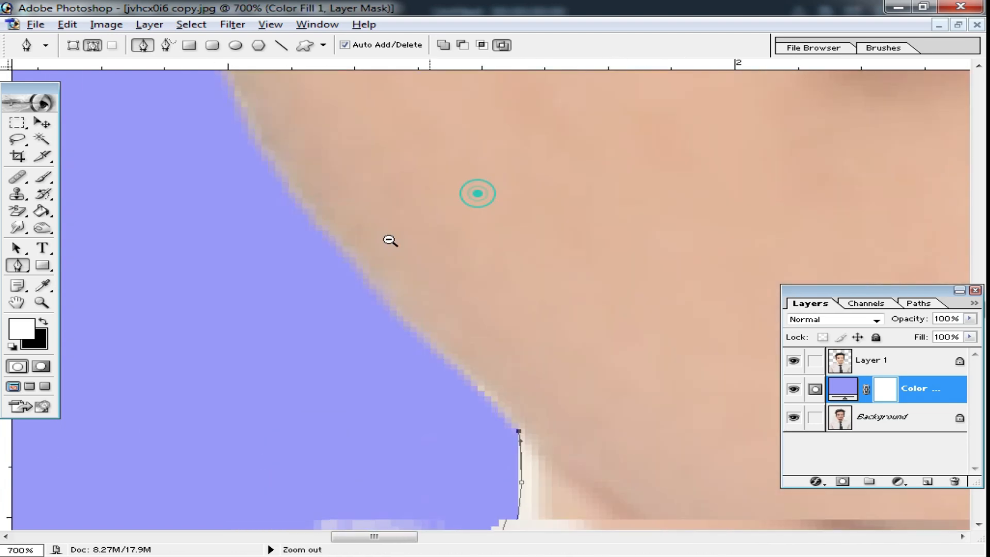
ctrl+alt+click(371, 265)
ctrl+alt+click(435, 326)
ctrl+alt+click(436, 326)
ctrl+alt+click(435, 316)
ctrl+alt+click(504, 316)
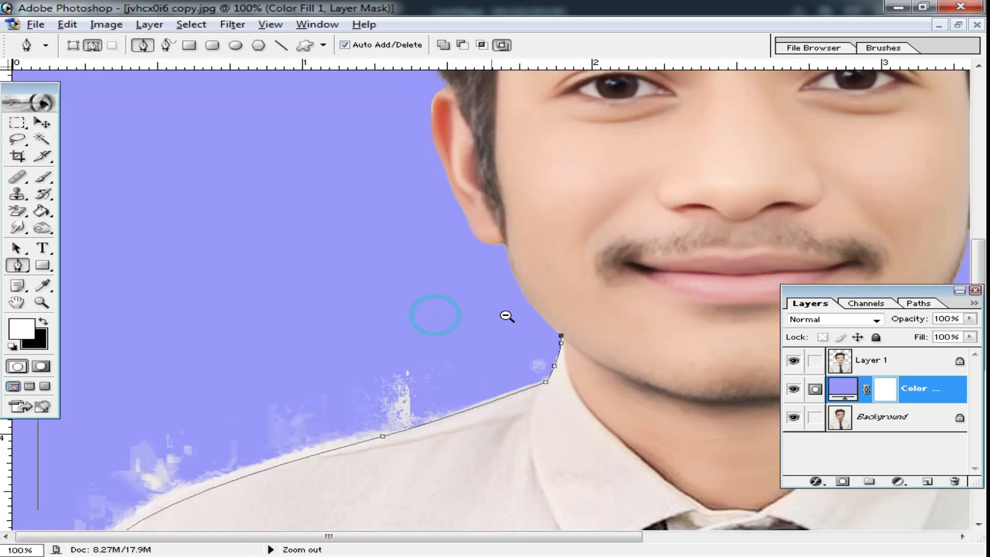
Close the Pen path through the blue background above the shoulder and around outside the canvas edge.
ctrl+alt+click(248, 288)
ctrl+alt+click(186, 287)
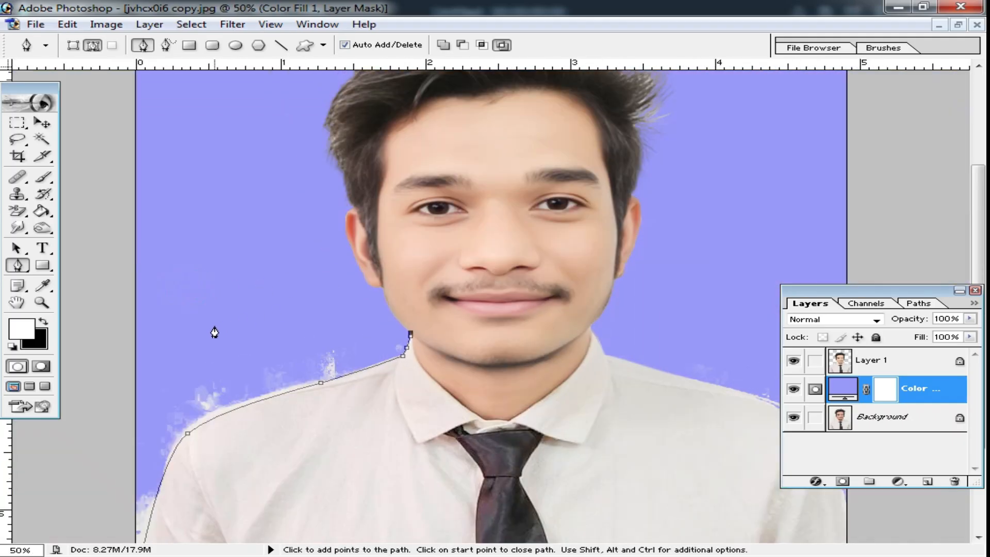
drag(97, 461, 97, 481)
ctrl+alt+click(117, 503)
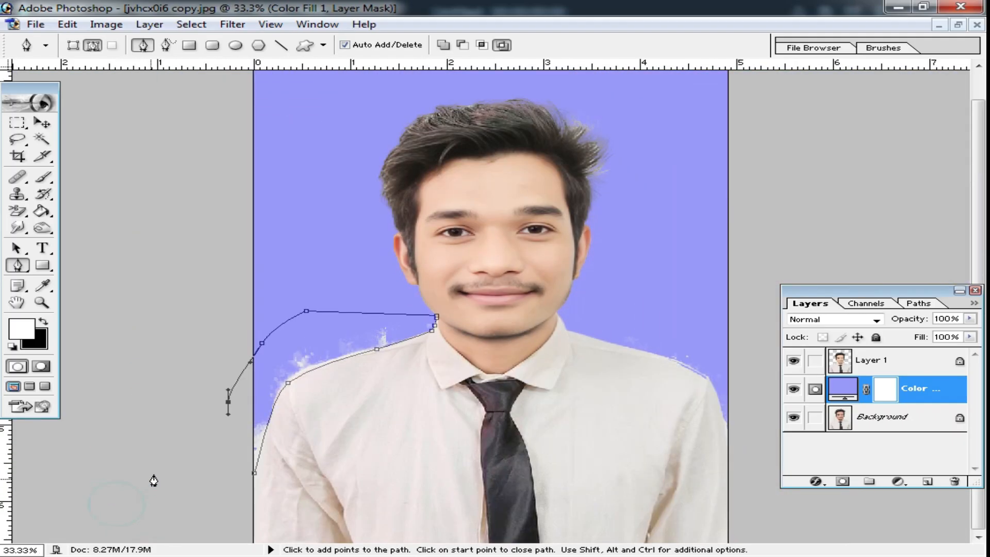
click(254, 473)
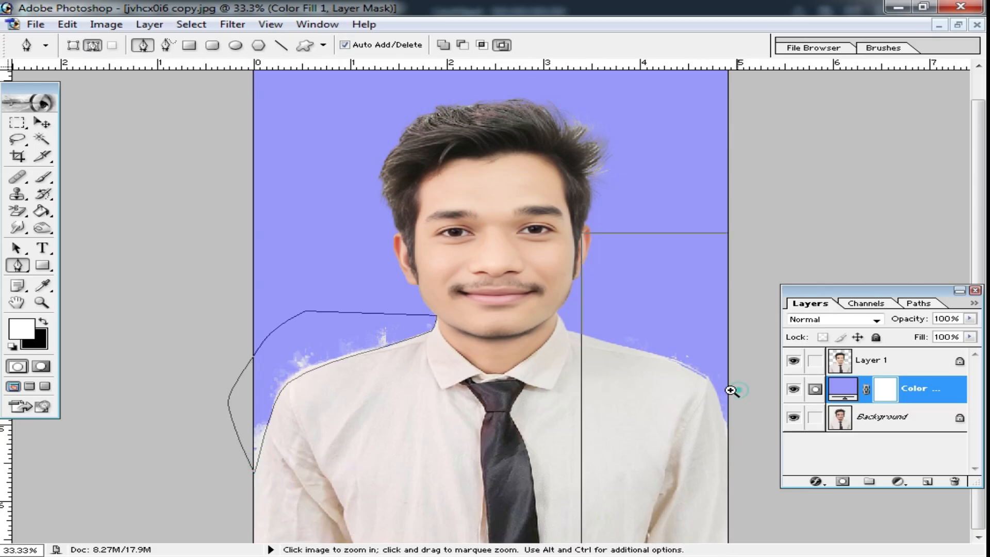
Convert the path to a selection, delete the leftover background inside it from Layer 1, and deselect.
ctrl+click(732, 390)
right_click(227, 245)
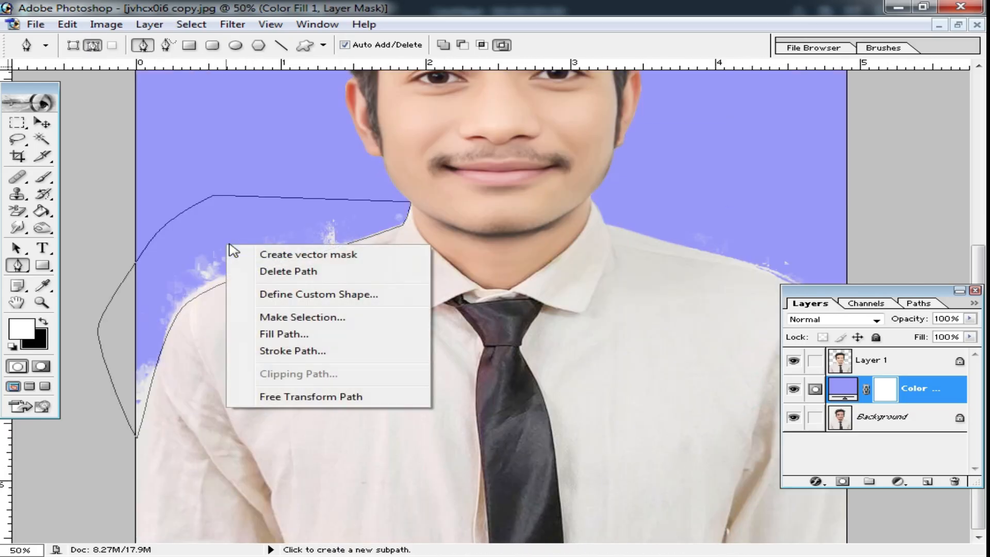
click(308, 319)
click(579, 224)
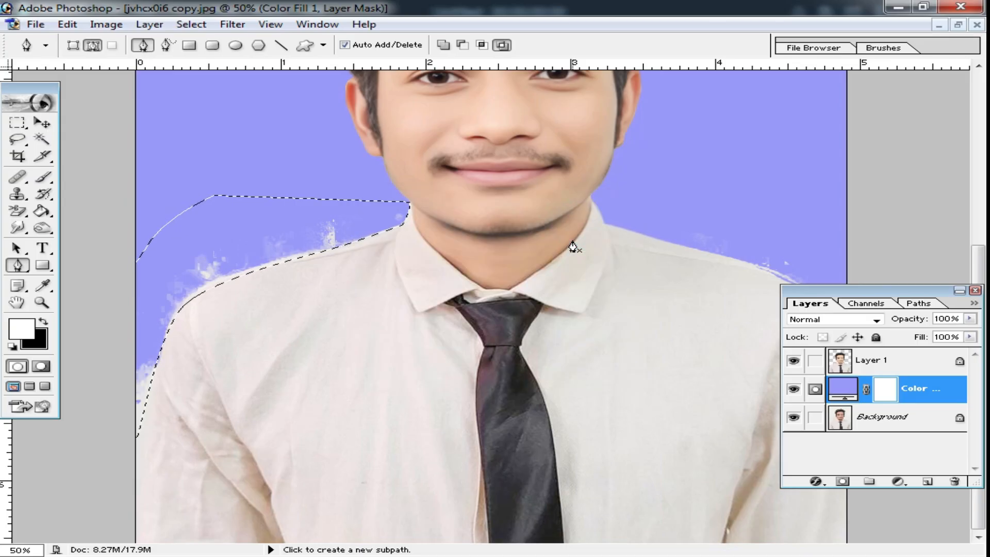
click(890, 362)
key(Delete)
key(ctrl+d)
Try a History Brush stroke along the second shoulder's ragged edge, and undo it.
alt+click(718, 321)
ctrl+click(729, 327)
ctrl+click(743, 315)
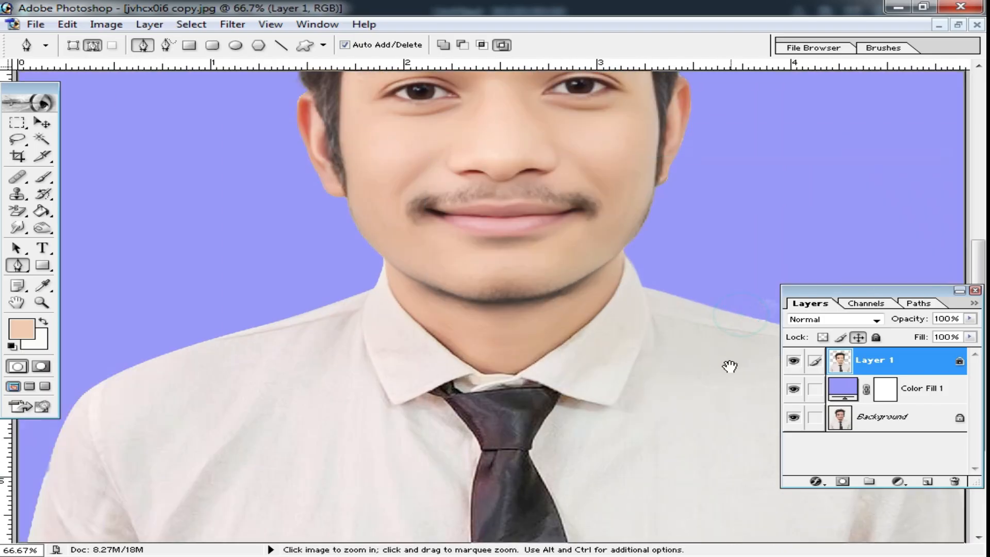
ctrl+click(729, 366)
mouse_move(771, 199)
mouse_down()
mouse_move(840, 203)
mouse_move(856, 252)
mouse_up()
click(43, 194)
click(132, 198)
ctrl+click(833, 227)
ctrl+click(833, 227)
mouse_move(420, 252)
mouse_down()
mouse_move(590, 314)
mouse_move(753, 407)
mouse_up()
key(ctrl+z)
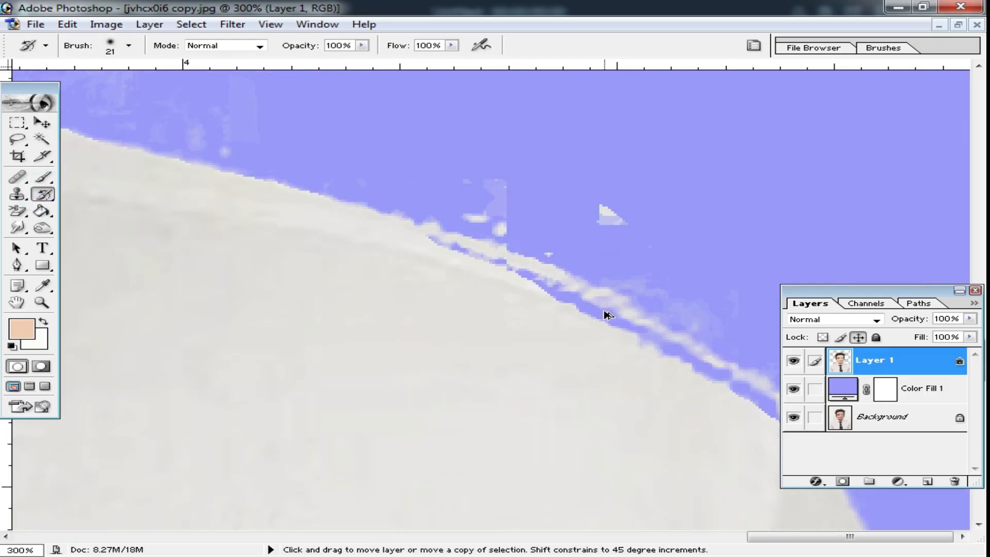
Try to outline the leftover background above the second shoulder with the Polygonal Lasso.
drag(26, 145, 105, 155)
ctrl+alt+click(382, 245)
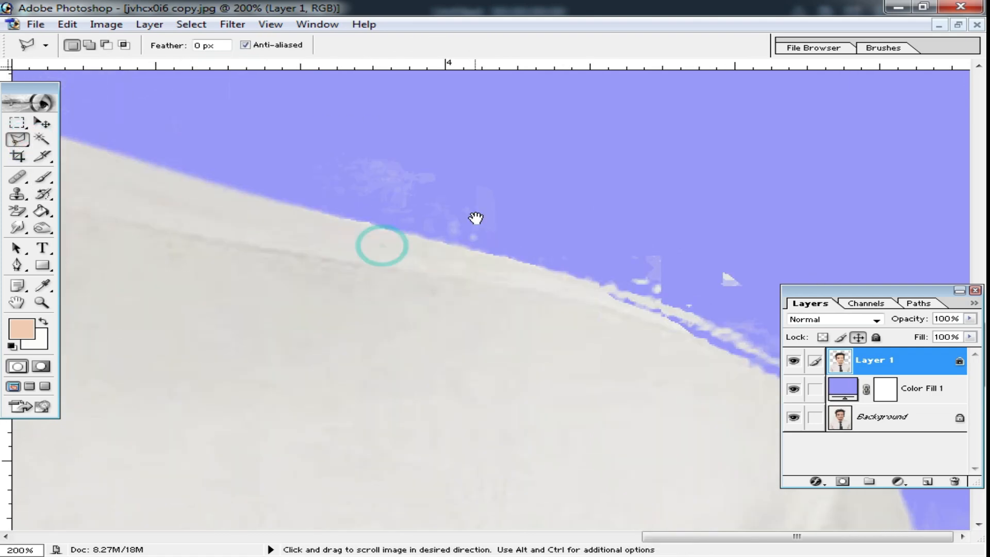
click(266, 200)
click(510, 264)
double_click(645, 318)
alt+click(669, 330)
alt+click(669, 330)
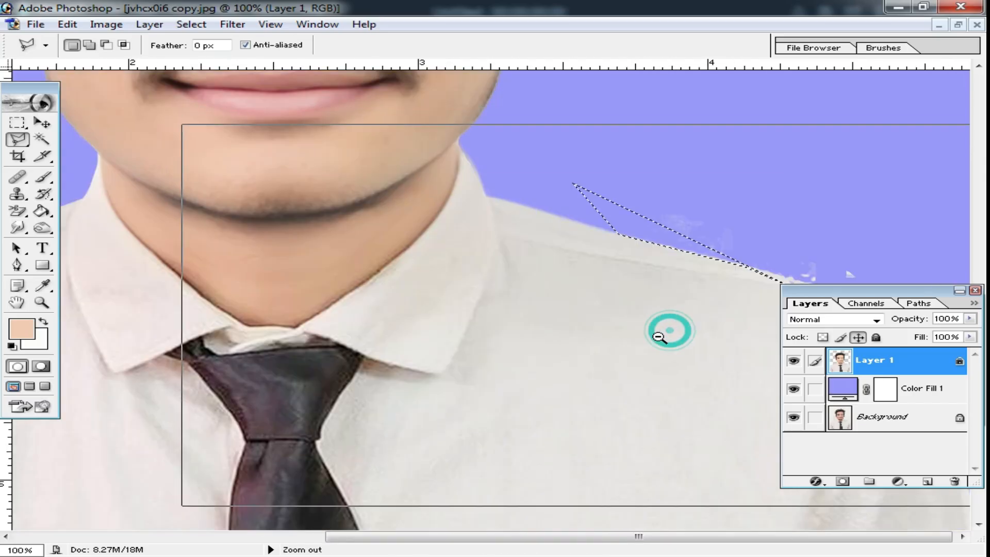
Close the Layers palette, then select the leftover background along the second shoulder with the Polygonal Lasso and delete it.
click(975, 290)
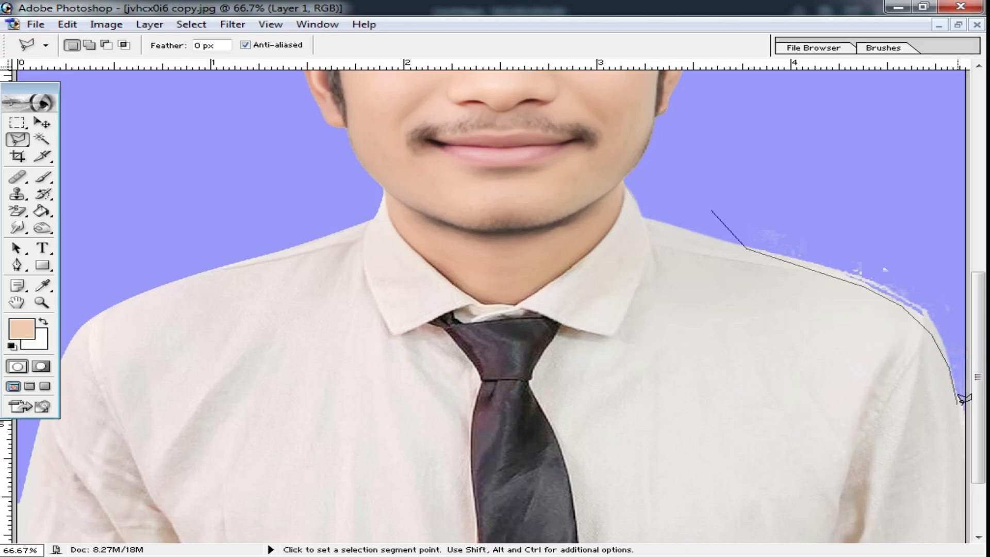
double_click(718, 179)
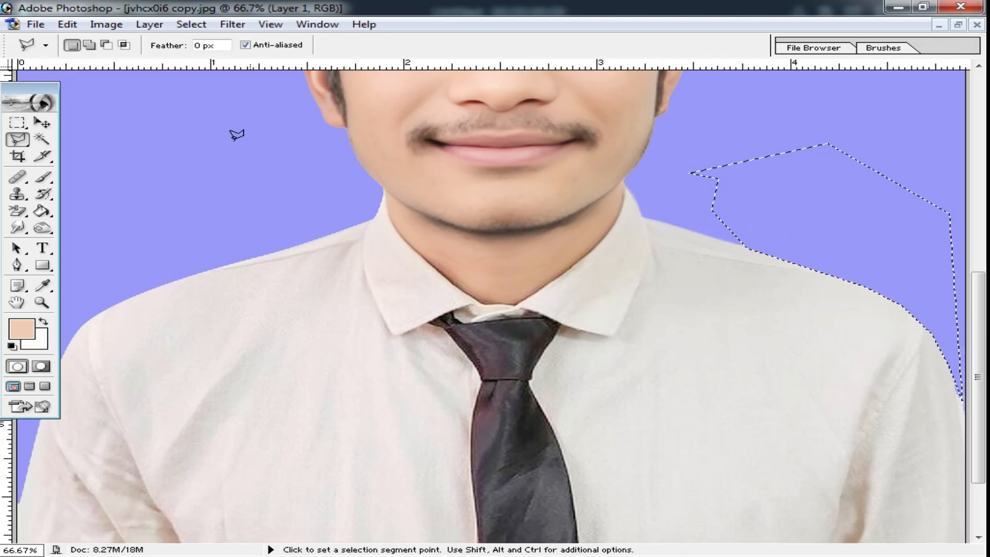
Clear the selection and examine the hair edges of the cutout against the blue background.
click(17, 122)
ctrl+alt+click(562, 292)
ctrl+alt+click(561, 308)
ctrl+alt+click(561, 308)
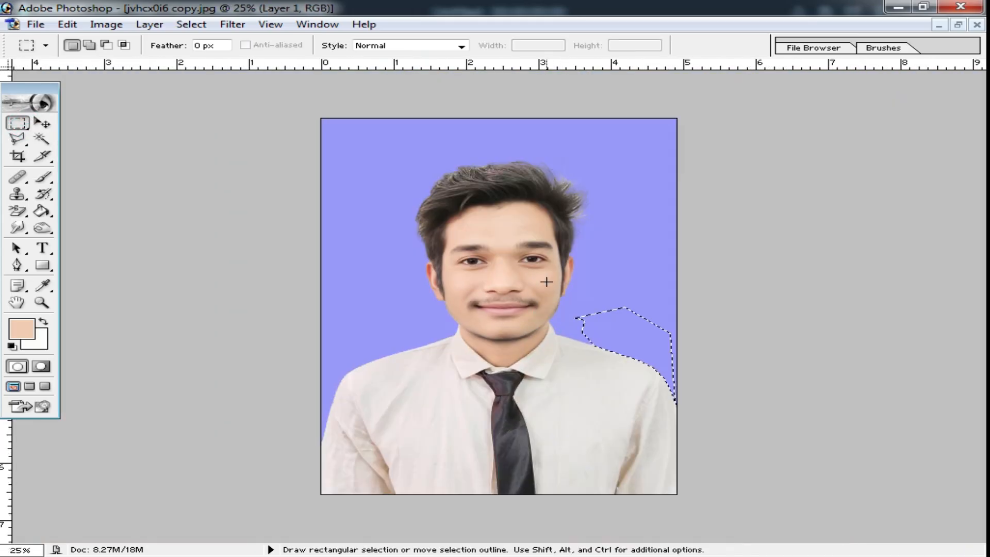
ctrl+click(530, 265)
ctrl+click(592, 271)
ctrl+click(645, 258)
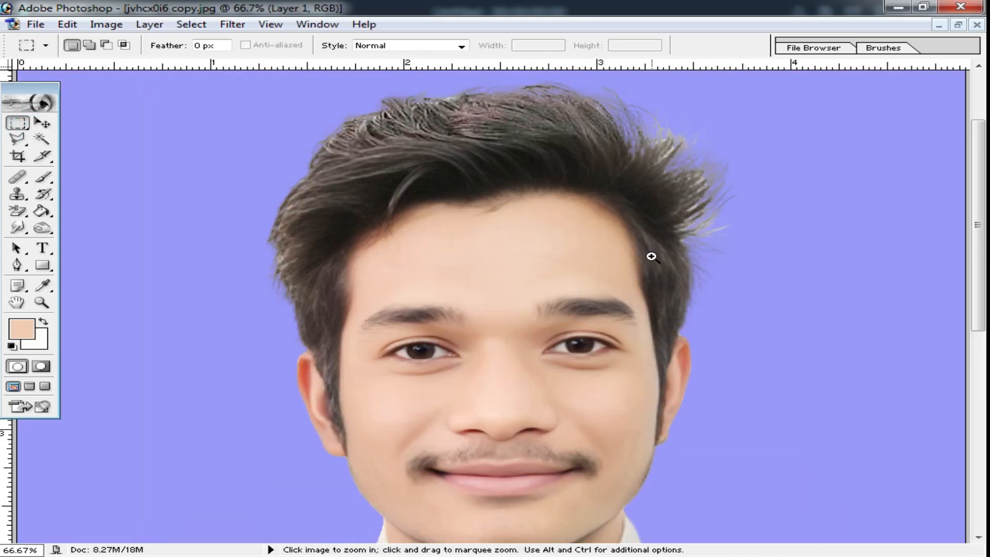
ctrl+click(655, 261)
drag(426, 236, 718, 354)
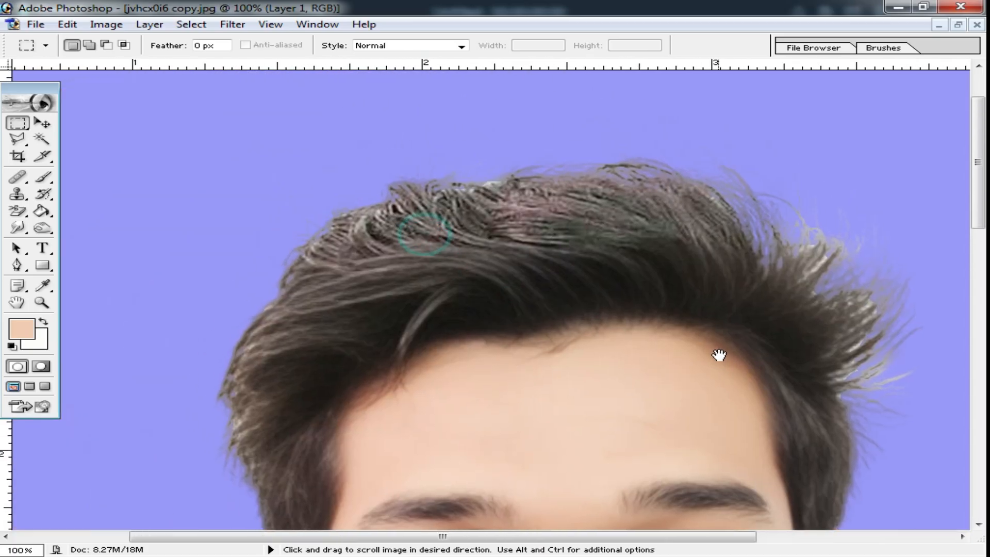
Try framing the man's head and shoulders with a 40 by 50 mm crop at 300 pixels/inch.
ctrl+alt+click(558, 302)
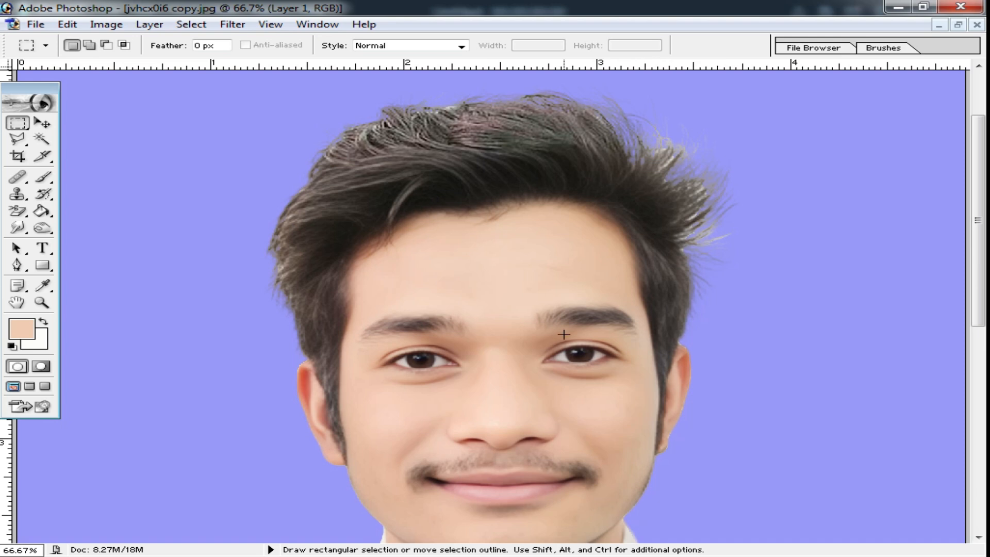
ctrl+alt+click(481, 293)
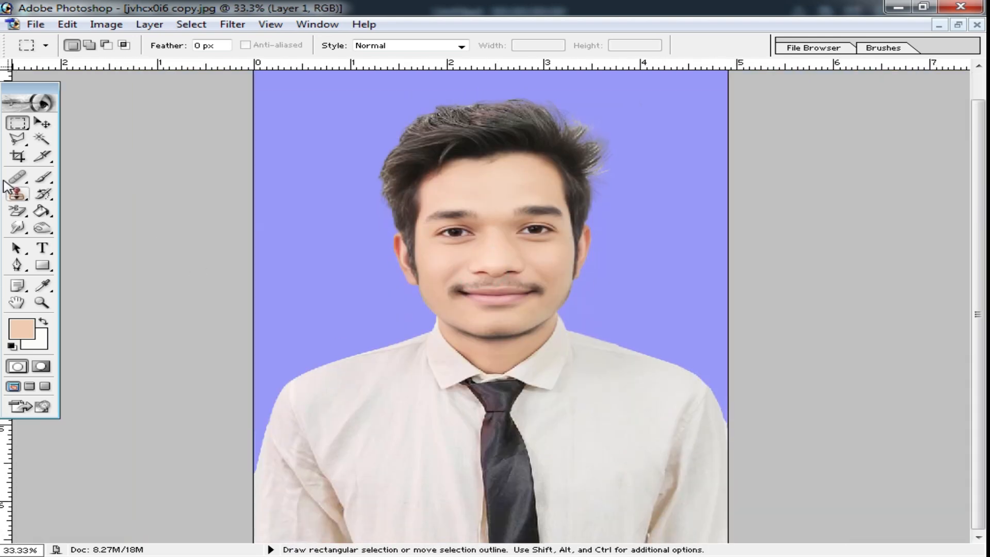
click(17, 156)
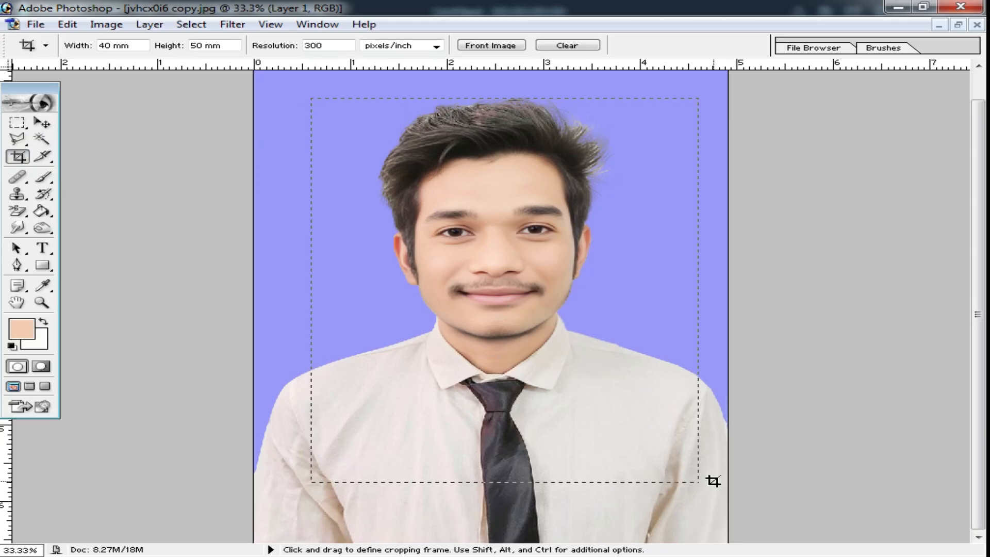
drag(713, 481, 707, 489)
drag(519, 369, 505, 360)
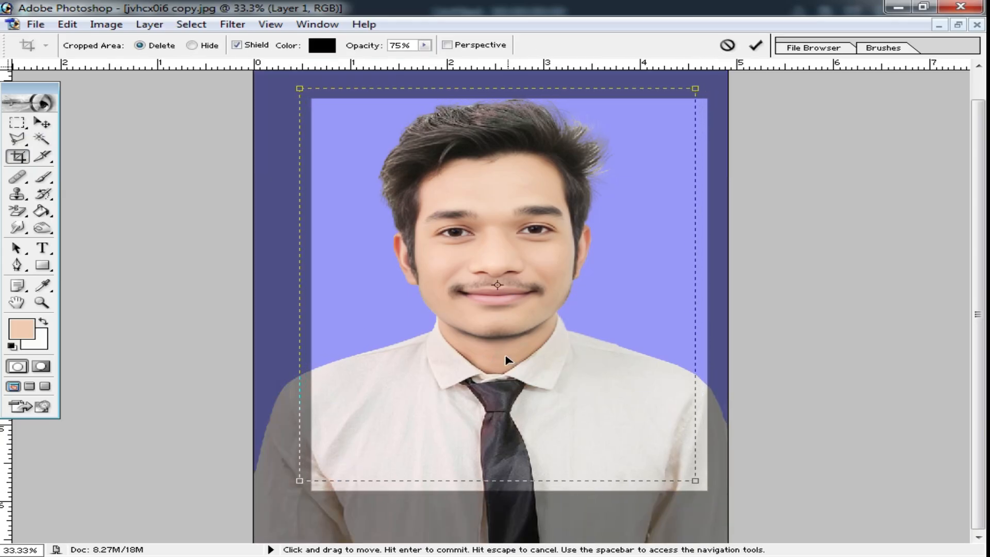
click(524, 309)
click(515, 299)
click(468, 285)
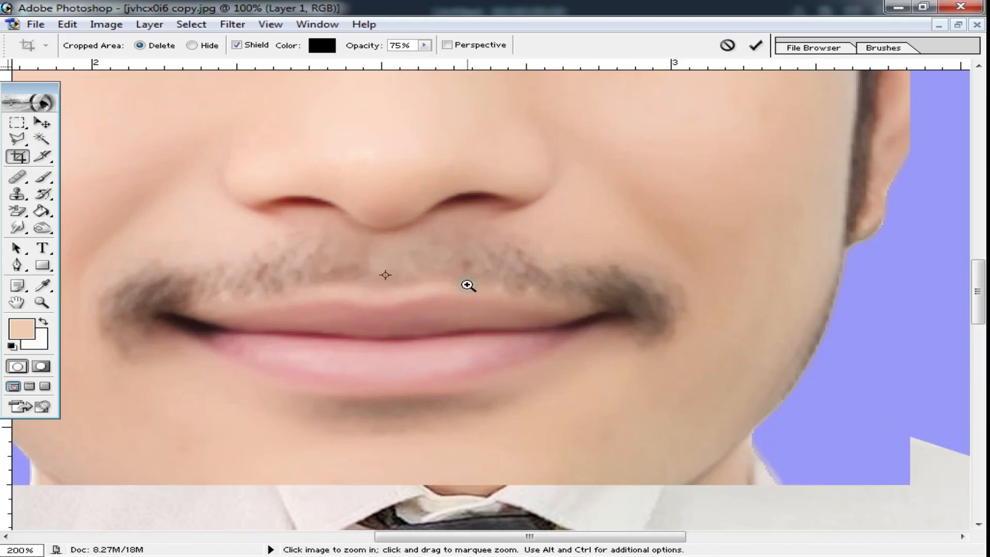
click(467, 285)
click(469, 287)
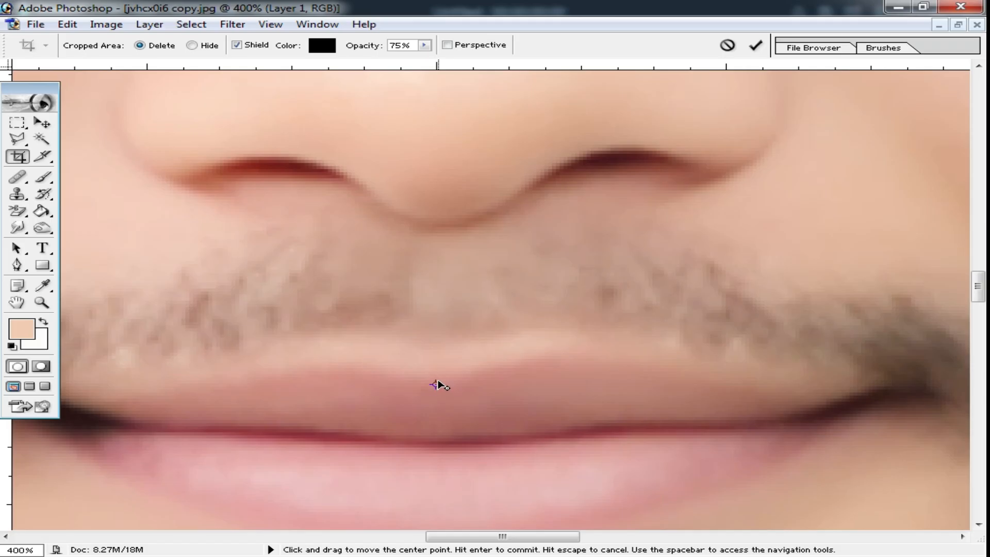
Apply the 40 by 50 mm crop to the portrait, and undo it.
alt+click(521, 309)
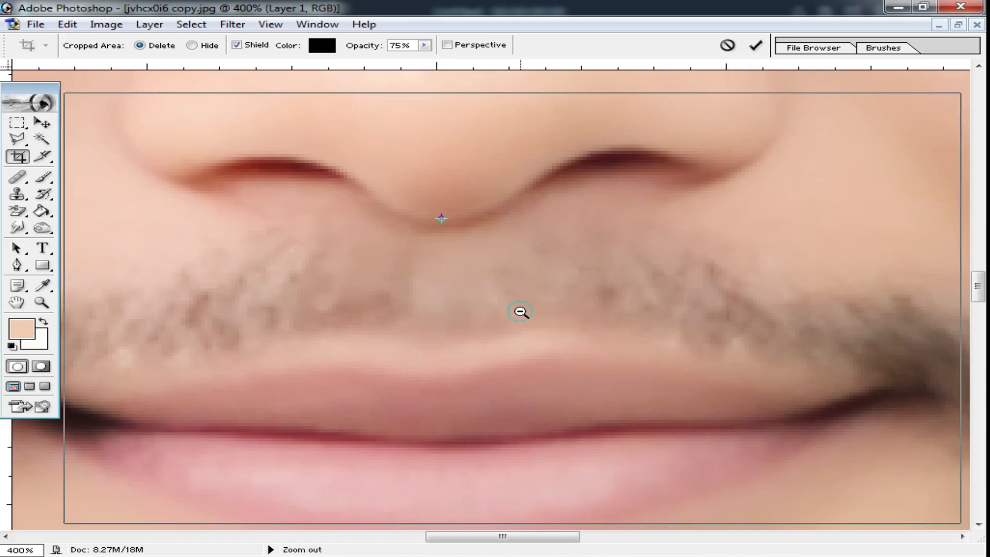
alt+click(521, 314)
alt+click(524, 318)
alt+click(641, 374)
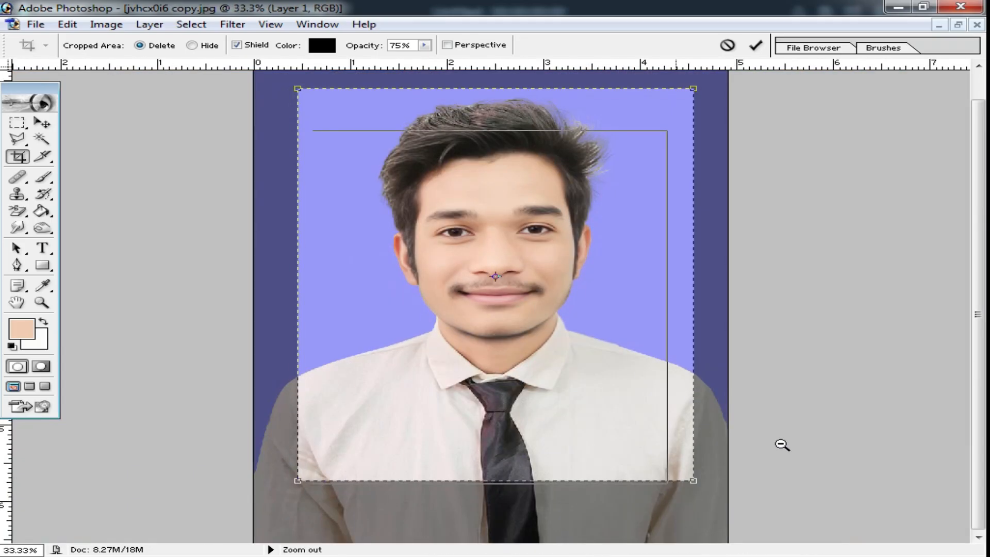
alt+click(780, 443)
double_click(567, 349)
key(ctrl+0)
key(ctrl+plus)
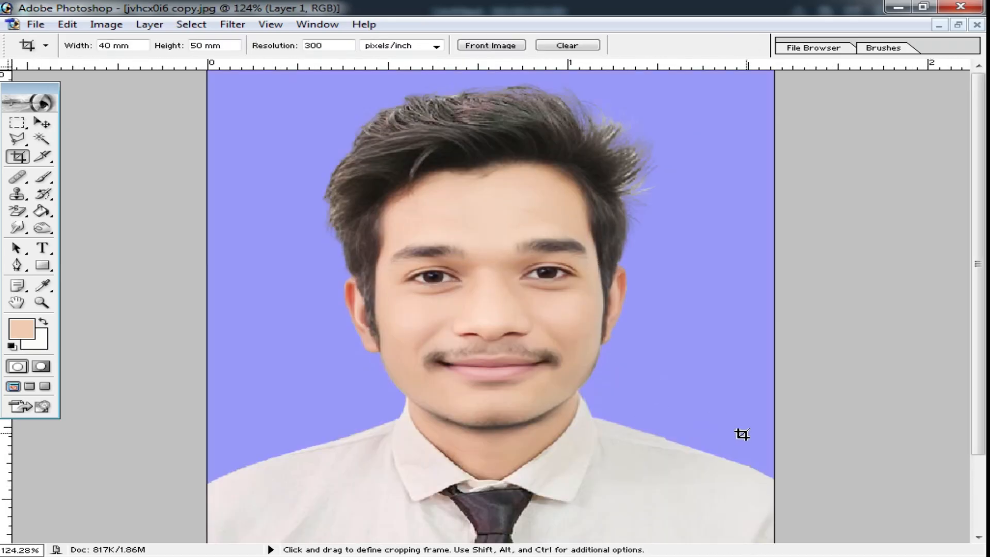
key(ctrl+z)
Try another 40 by 50 mm crop frame from above the hair down to the middle of the tie, and cancel it.
ctrl+alt+click(657, 362)
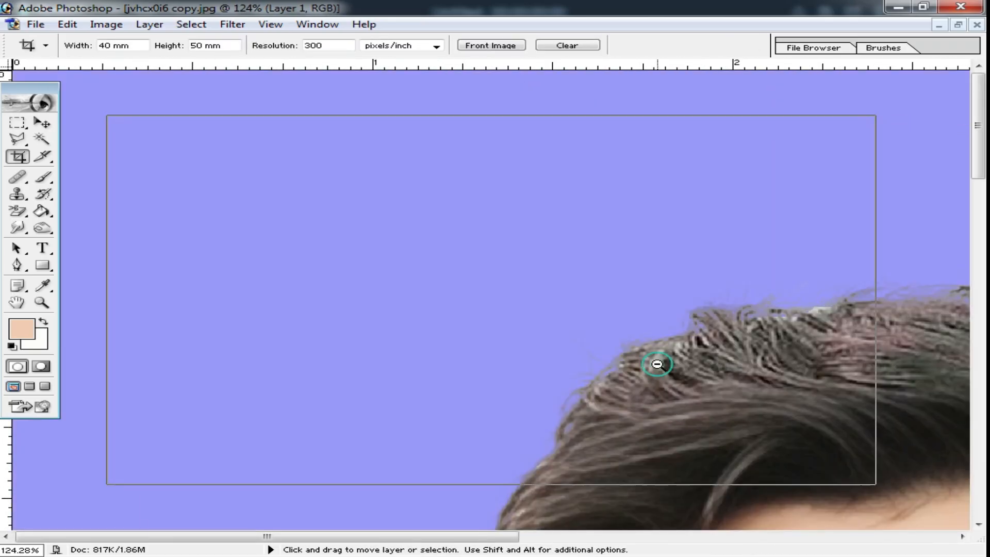
ctrl+alt+click(657, 360)
ctrl+alt+click(657, 360)
ctrl+alt+click(660, 350)
ctrl+alt+click(530, 283)
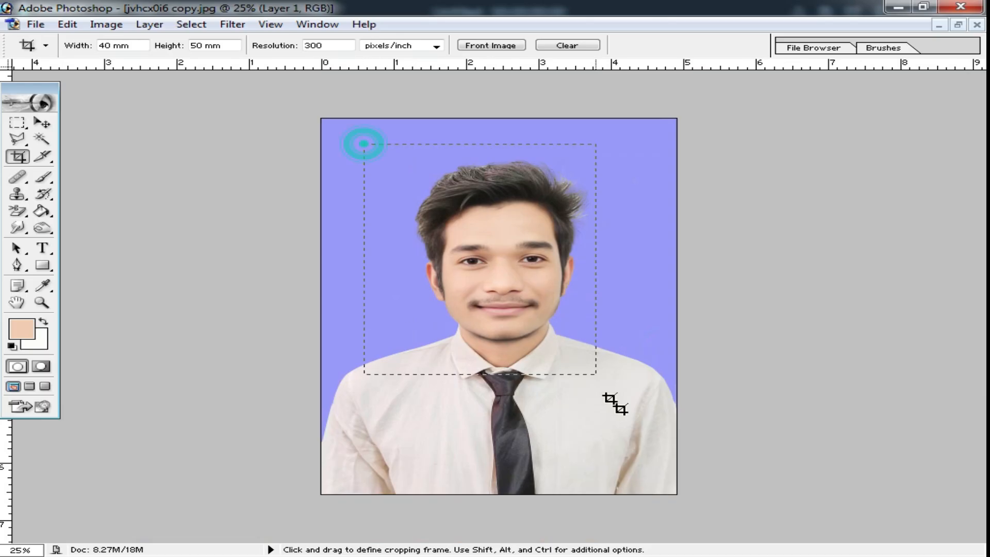
drag(615, 403, 670, 438)
drag(526, 376, 541, 376)
key(ctrl+space)
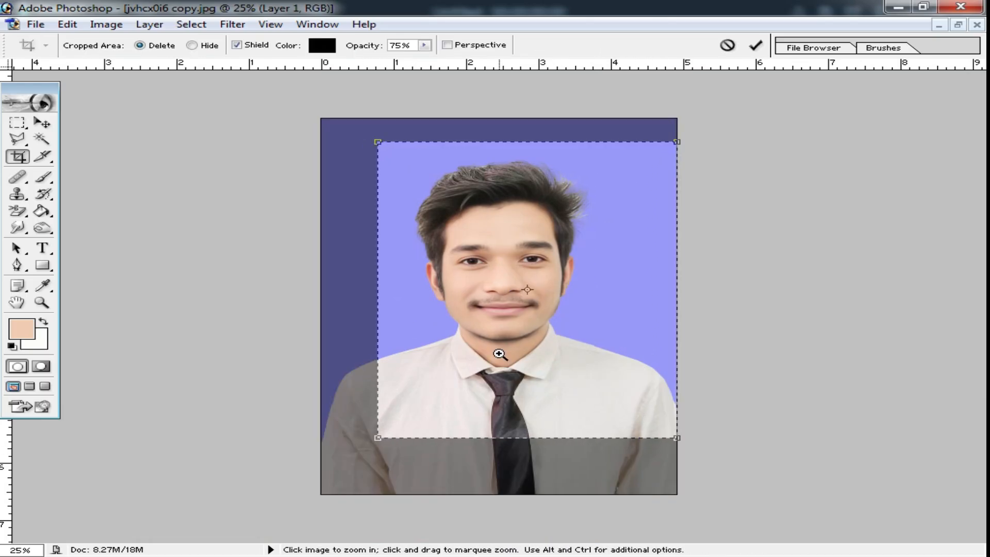
ctrl+click(499, 354)
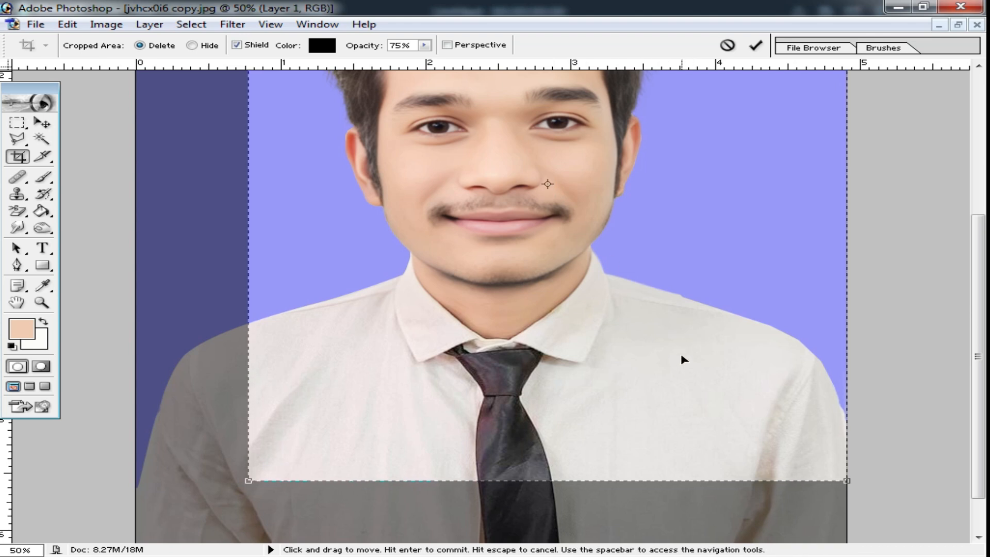
scroll(575, 435, up, 1)
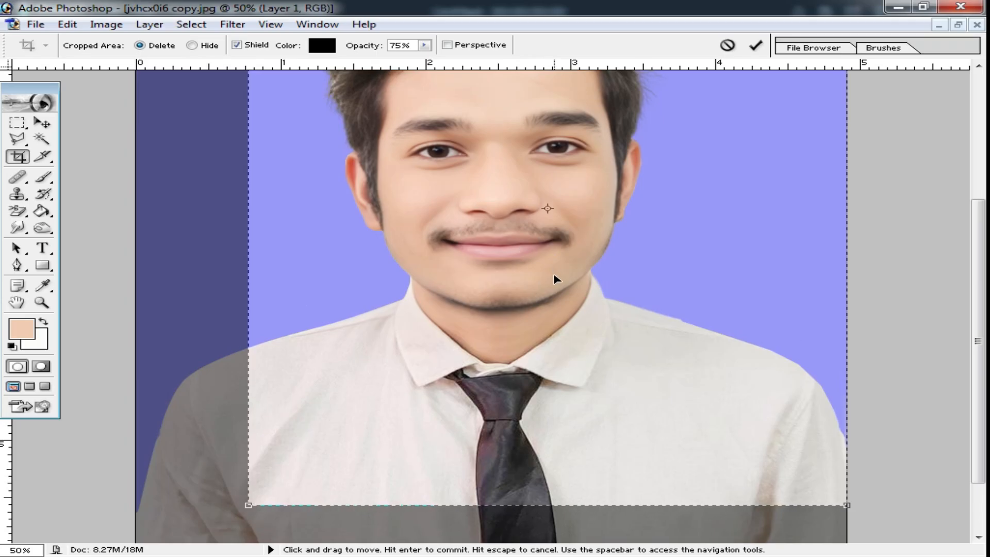
right_click(505, 248)
click(569, 271)
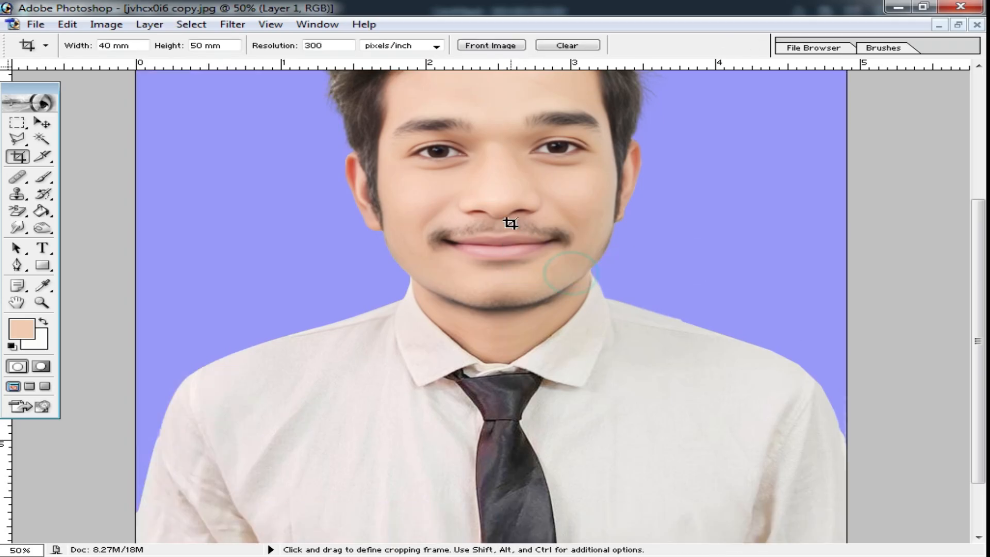
Delete the hidden Layer 2 and confirm its removal.
ctrl+alt+click(504, 278)
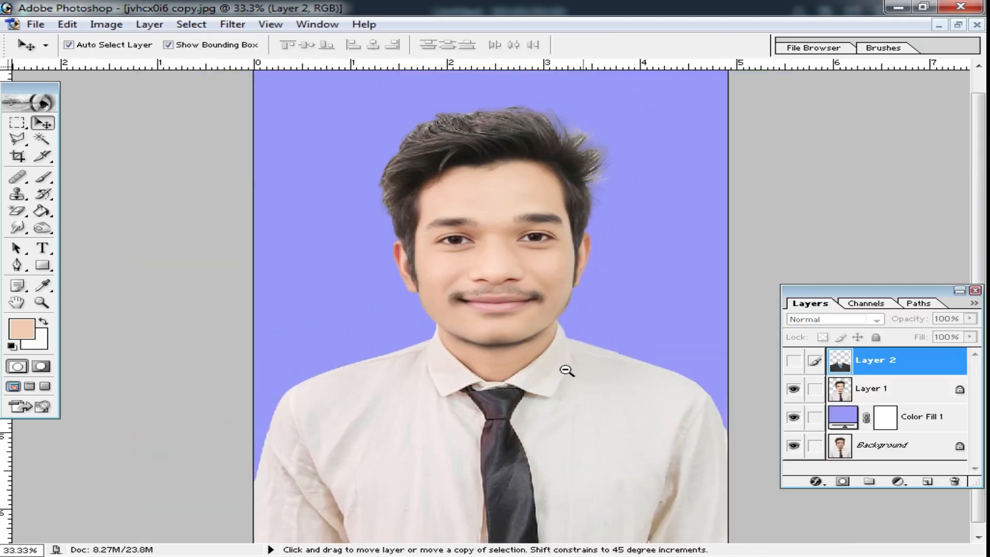
ctrl+alt+click(559, 360)
ctrl+alt+click(543, 370)
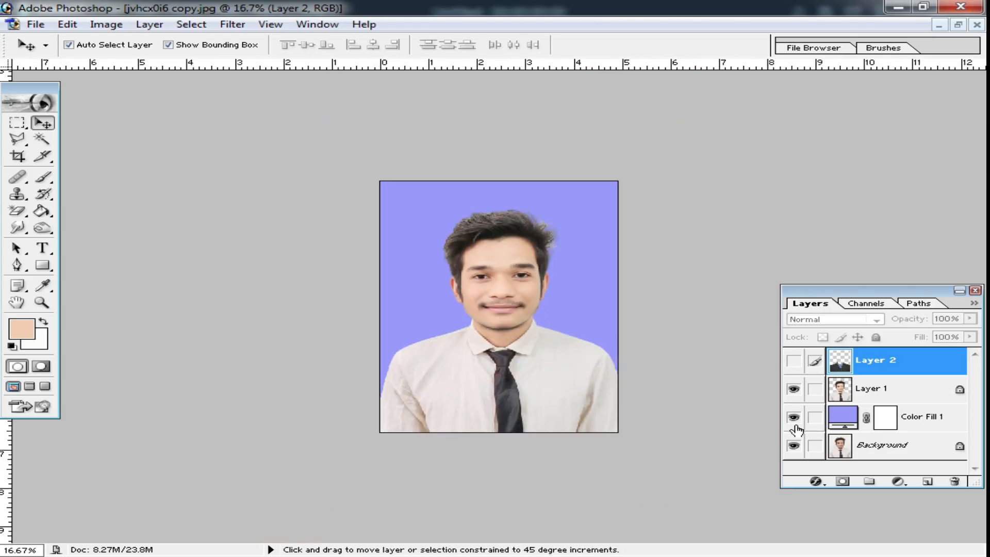
click(955, 483)
click(432, 224)
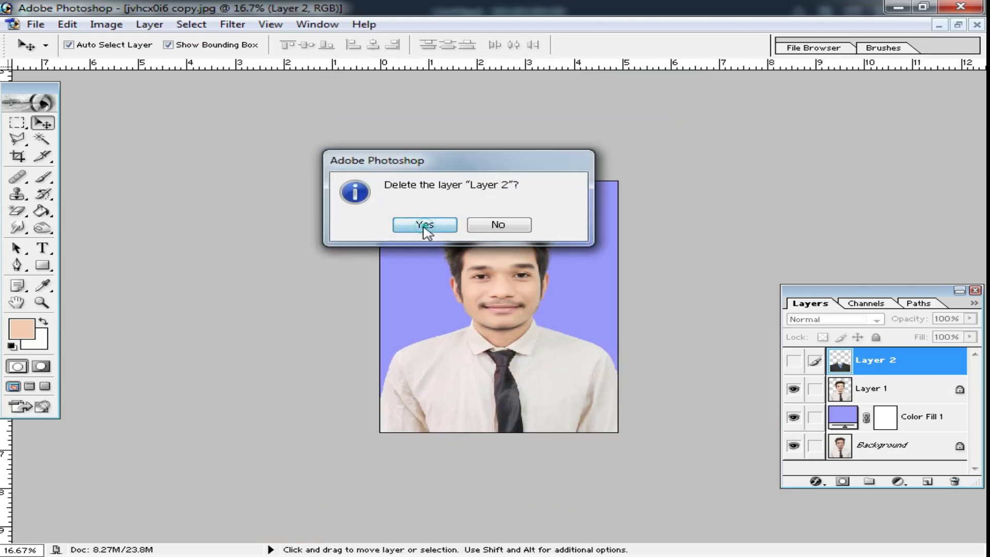
Merge Layer 1, the Color Fill 1 layer and the Background into a single layer.
key(ctrl+space)
ctrl+click(493, 398)
ctrl+click(524, 335)
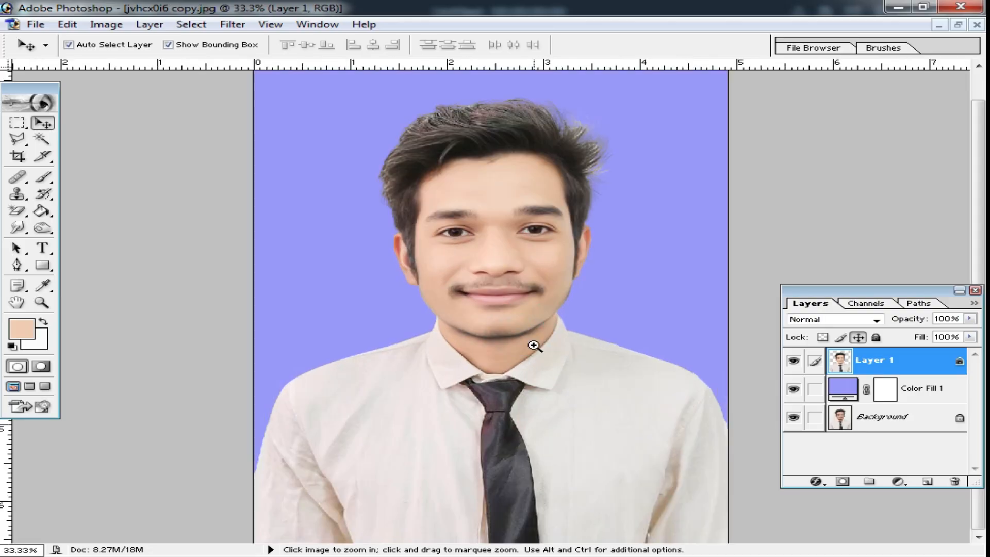
ctrl+alt+click(536, 343)
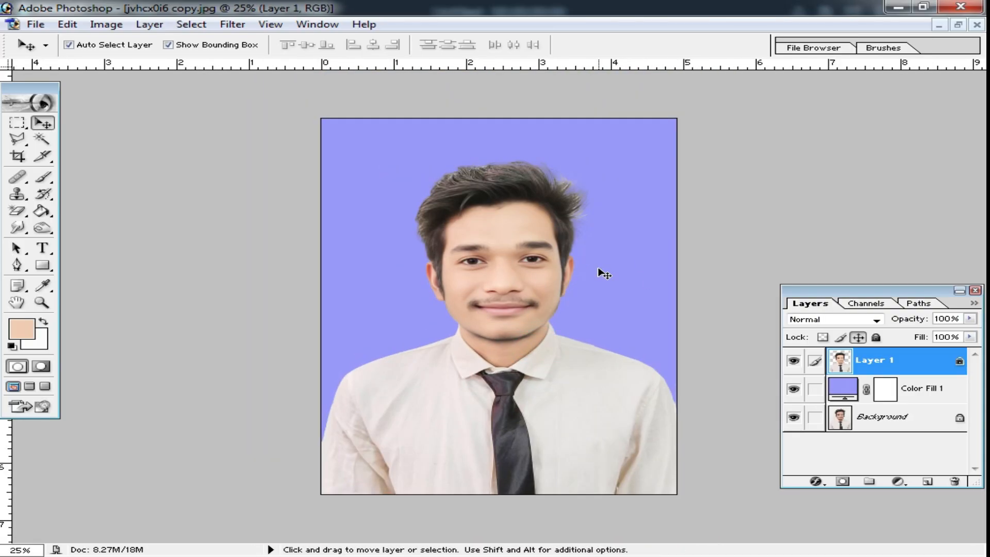
key(ctrl+shift+e)
key(ctrl+plus)
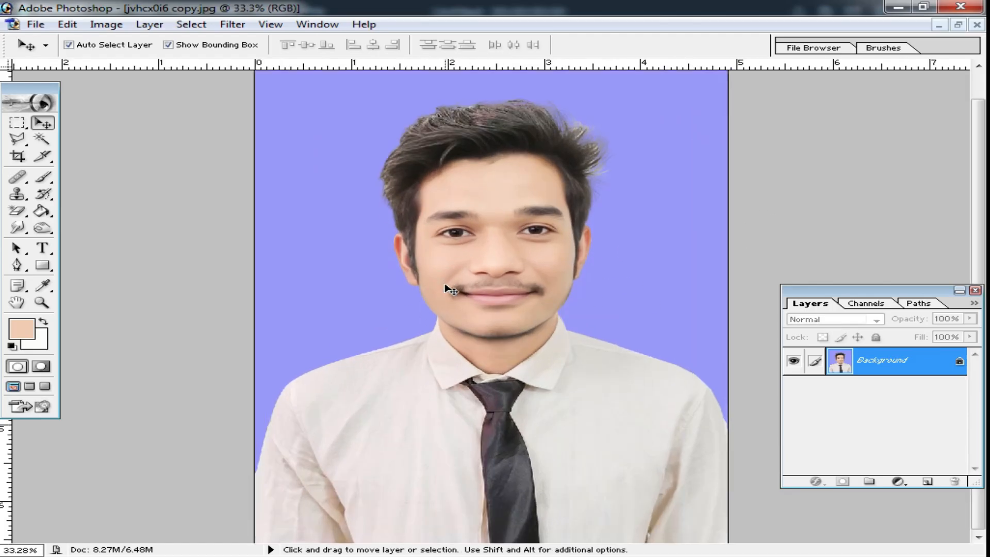